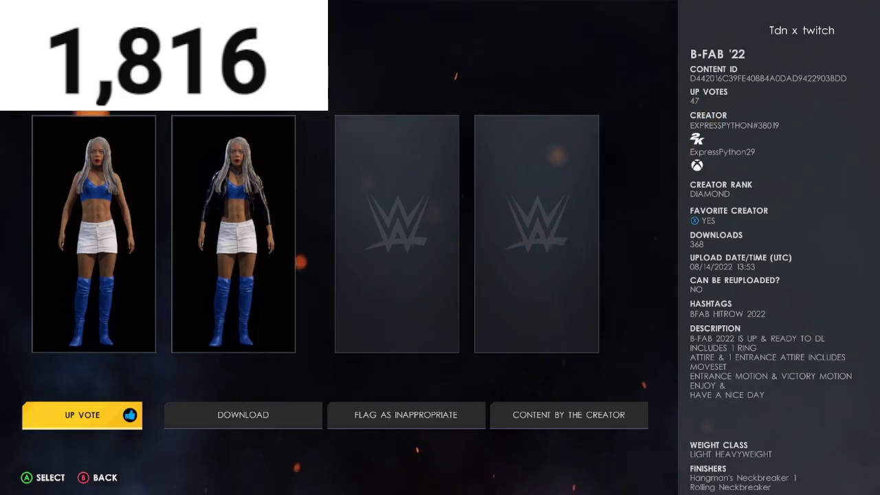
Step: Leave the B-FAB '22 download page, quit WWE 2K22 from the console guide and launch the game again
key("Escape")
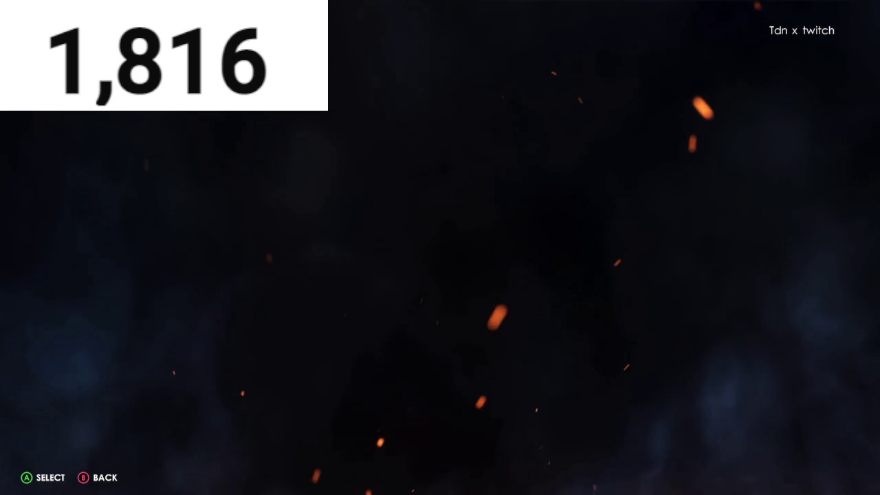
key("super")
key("Down")
key("Down")
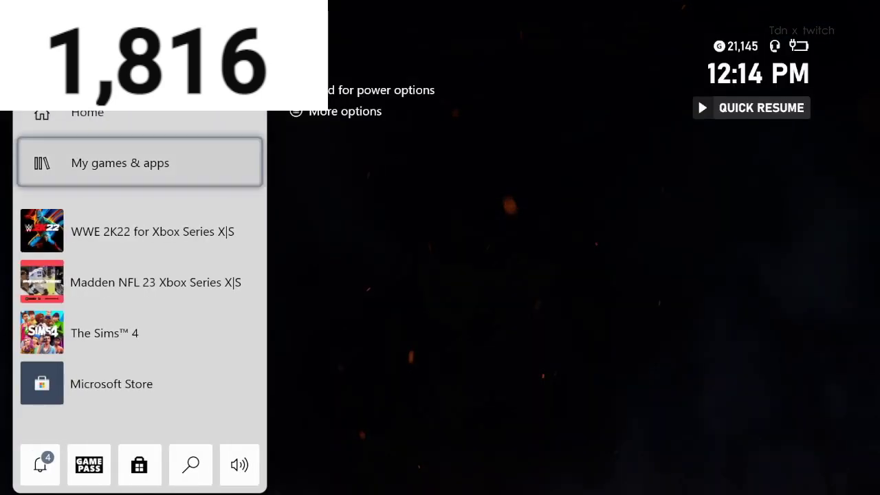
key("Down")
key("Menu")
key("Down")
key("Escape")
key("Up")
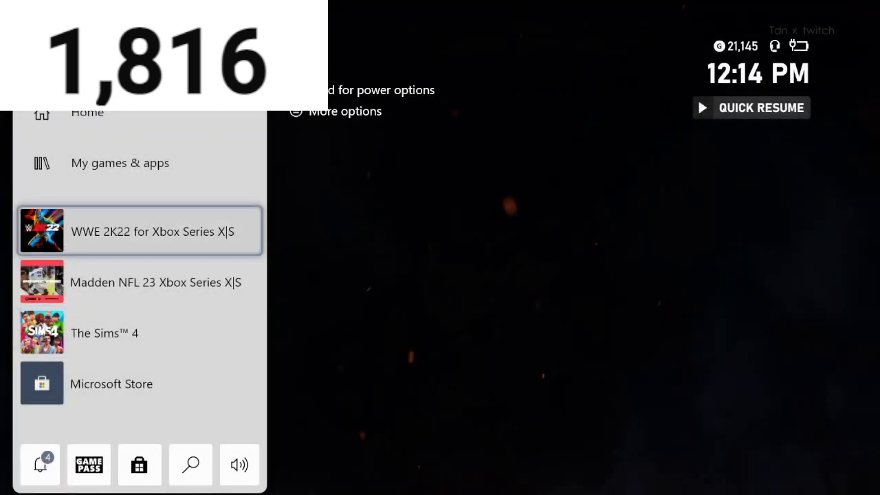
key("Menu")
key("Down")
key("Down")
key("Down")
key("Down")
key("Return")
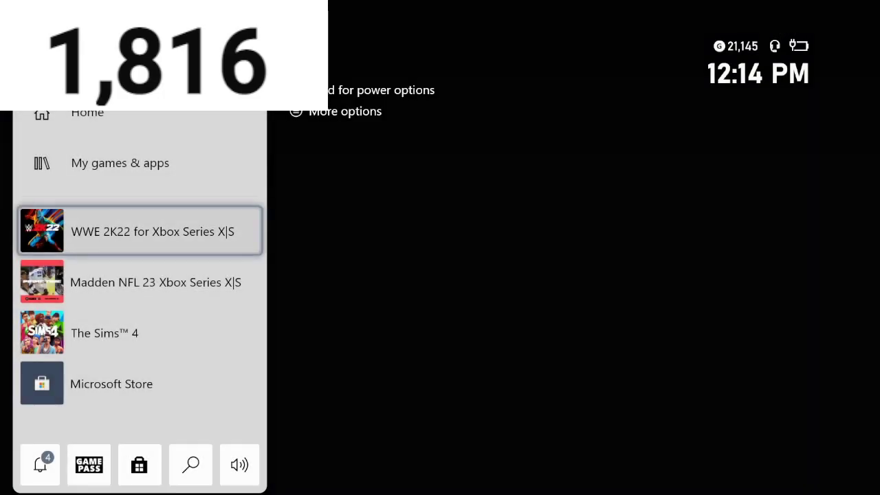
key("Return")
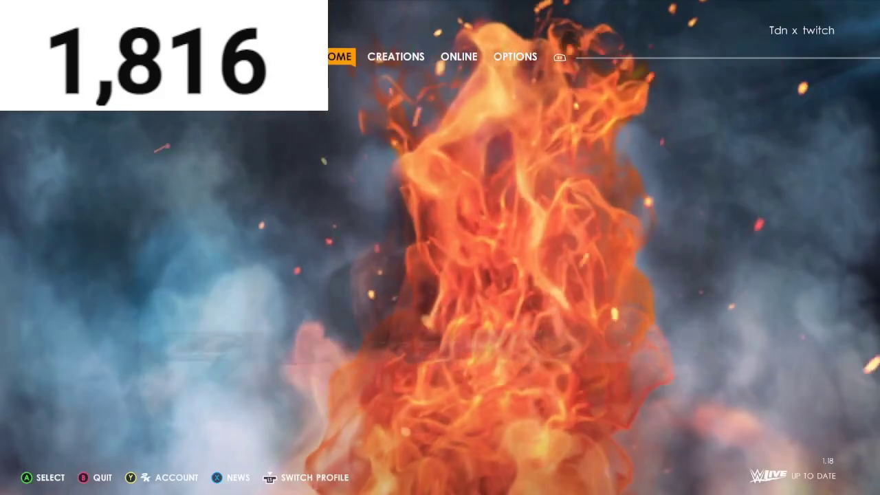
Step: Open the Superstar category of the Community Creations downloads
key("e")
key("Right")
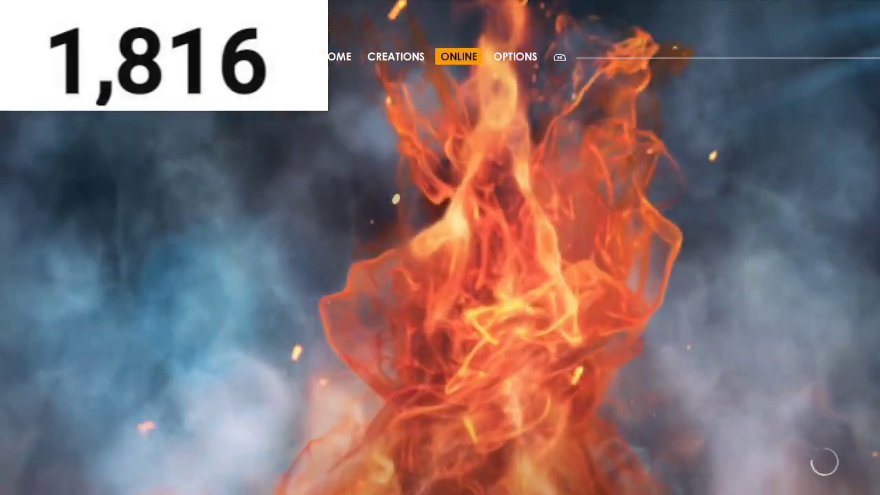
key("Return")
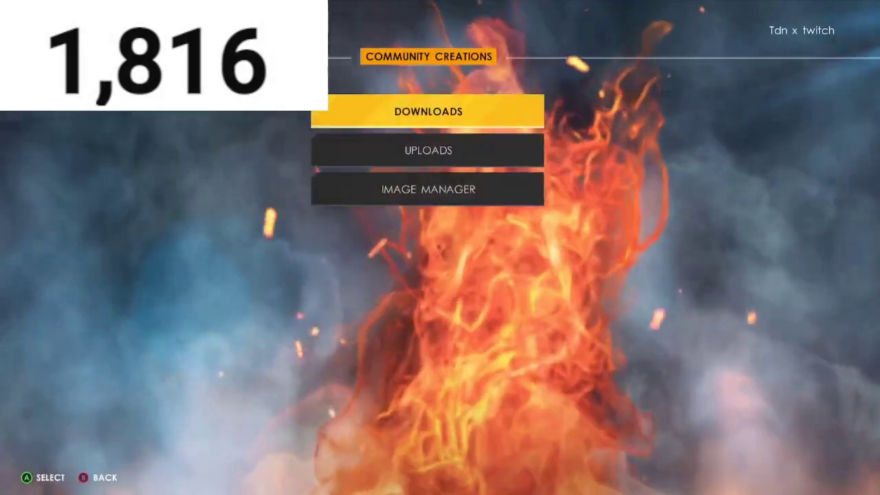
key("Return")
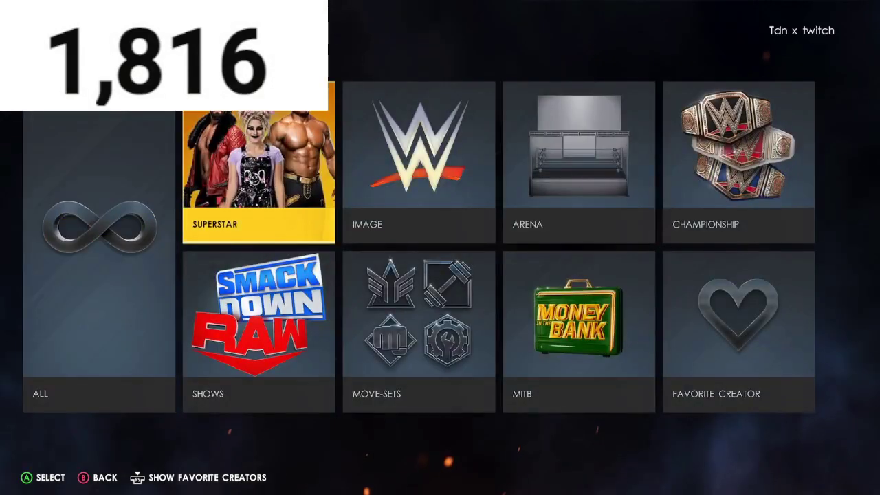
key("Return")
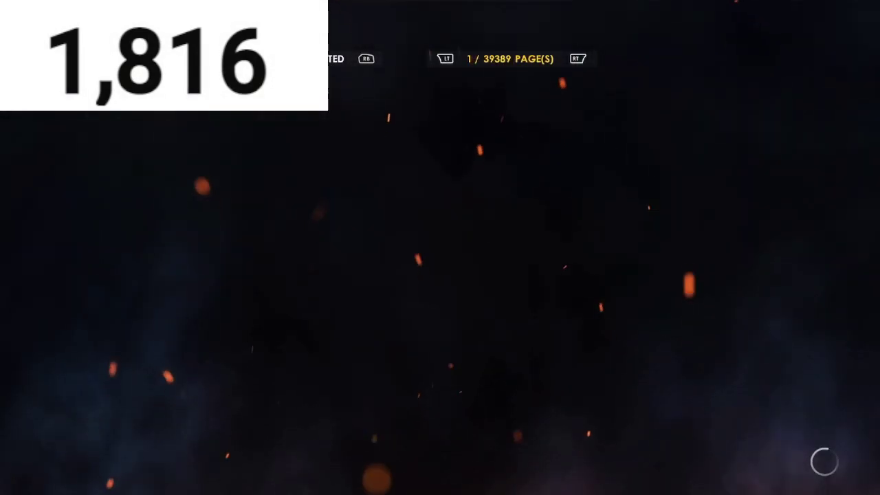
Step: Open the superstar download search and set Hashtag 1 to HITROW
key("y")
key("Up")
key("Up")
key("Up")
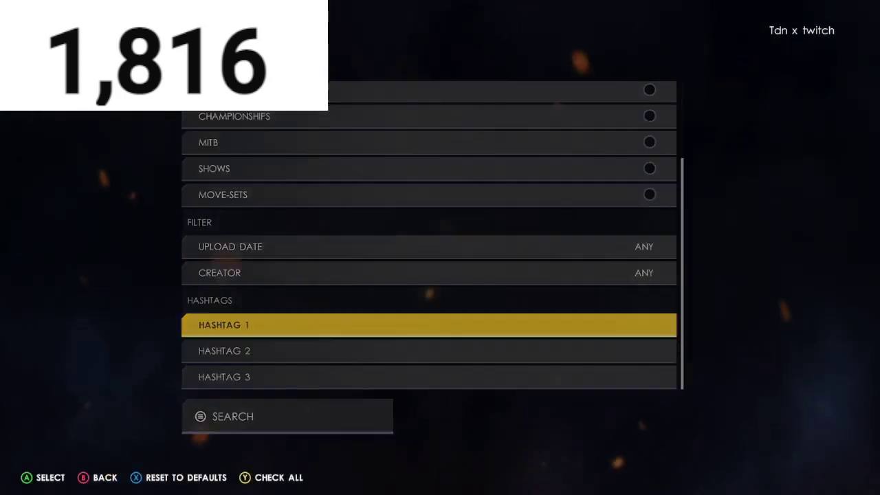
key("Return")
key("Return")
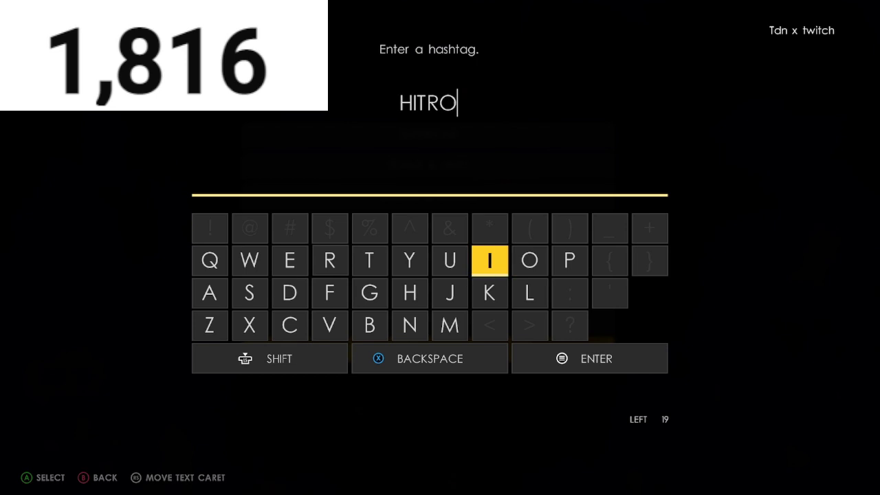
type("HITROW")
key("Return")
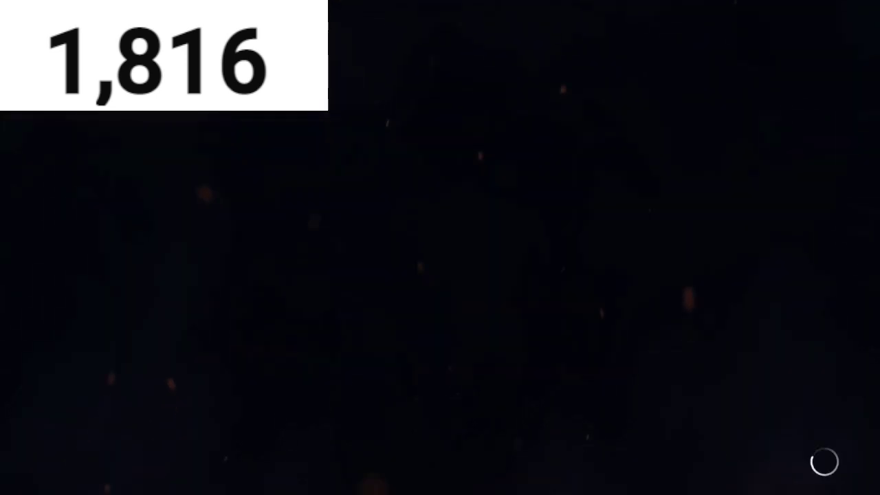
Step: Limit the creator filter to Favorites and run the superstar search
key("Up")
key("Return")
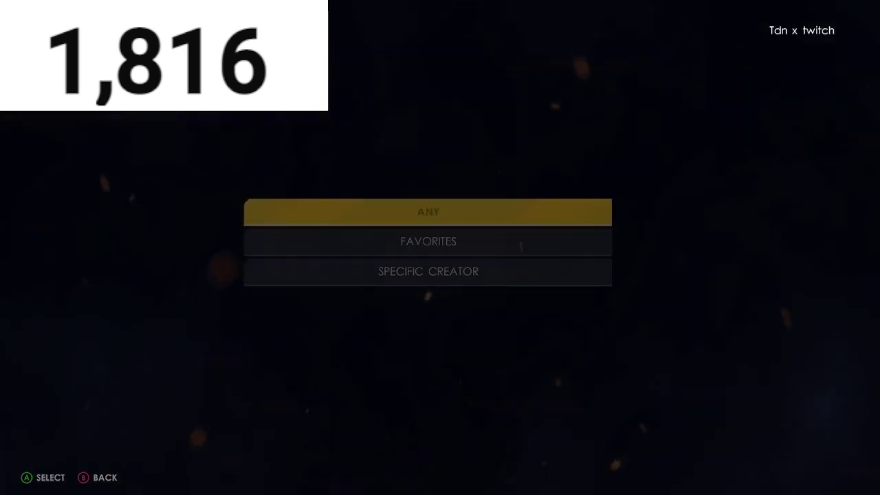
key("Down")
key("Return")
key("space")
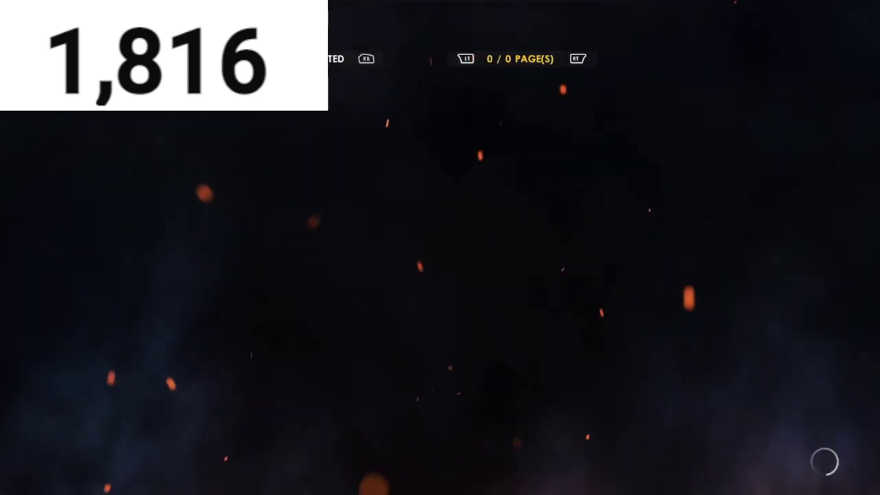
Step: Look through the Hit Row superstar results and compare the details of the available uploads
key("Right")
key("Right")
key("Right")
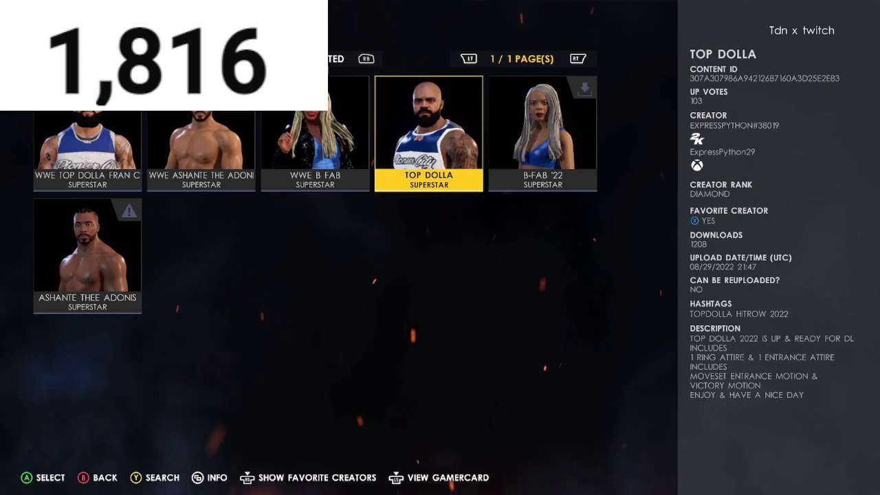
key("Left")
key("Left")
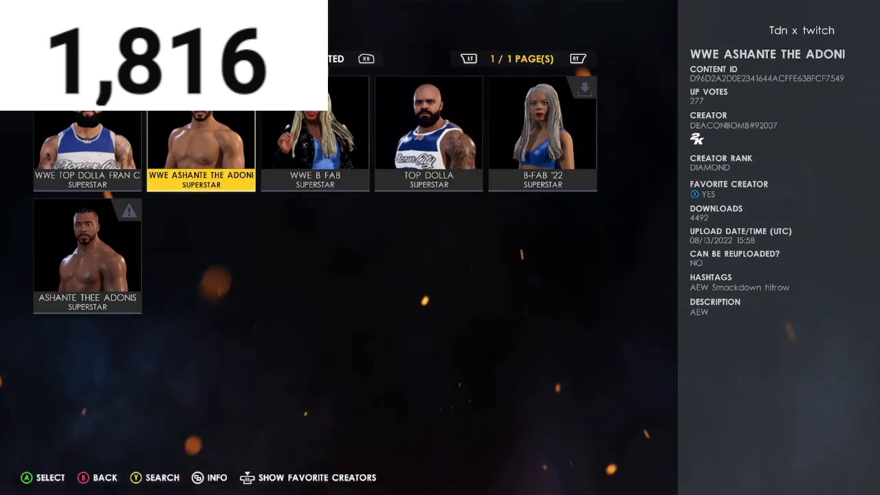
key("Left")
key("Right")
key("Right")
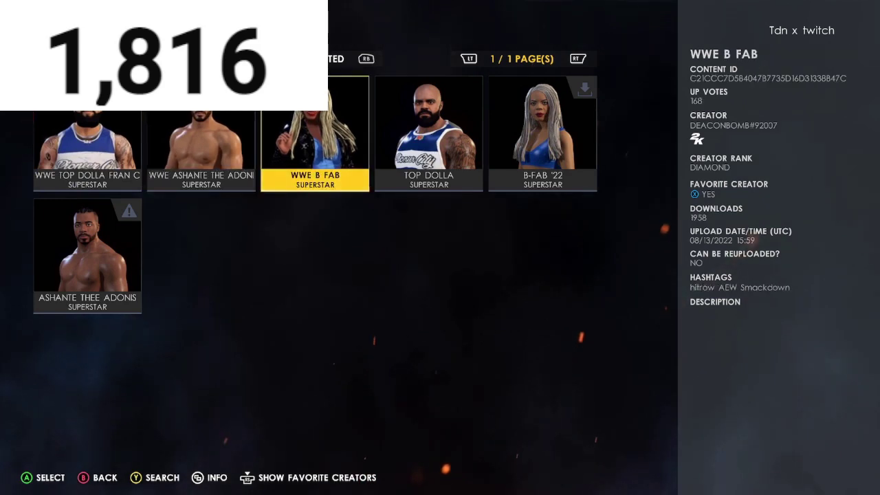
Step: Leave the superstar results, start a fresh downloads search and enter HITROW as Hashtag 1
key("Escape")
key("Right")
key("Return")
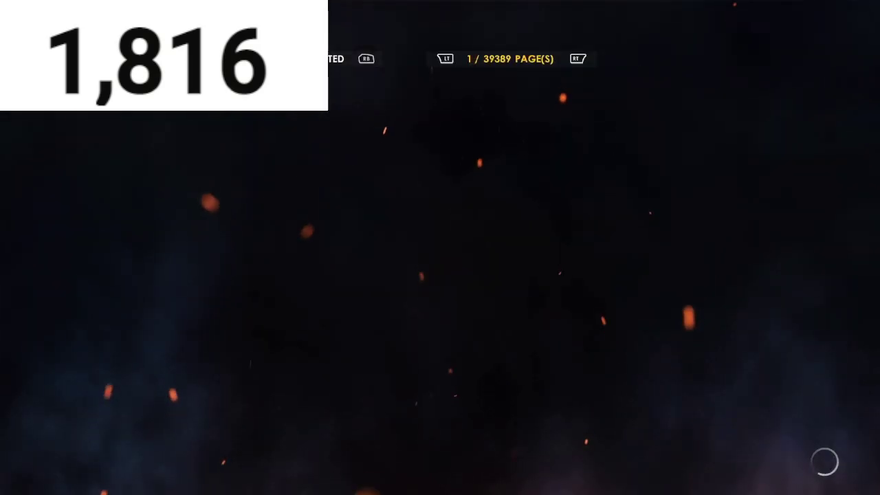
key("y")
key("Left")
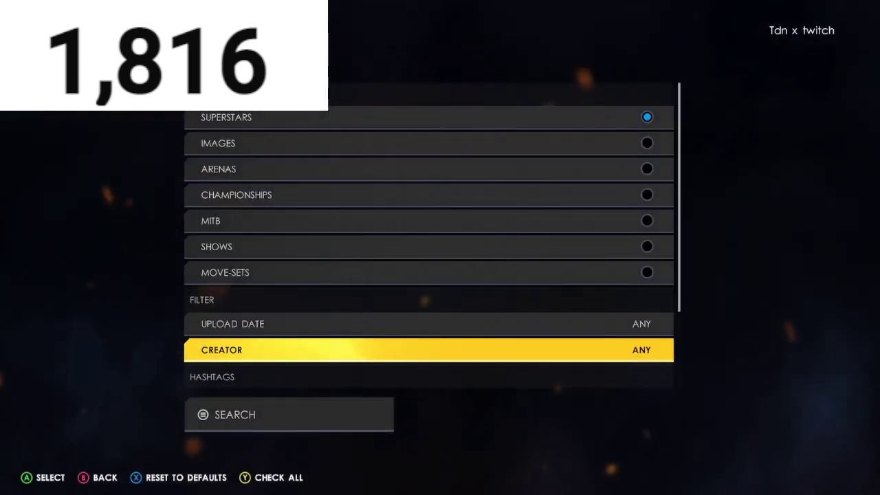
key("Down")
key("Down")
key("Up")
key("Return")
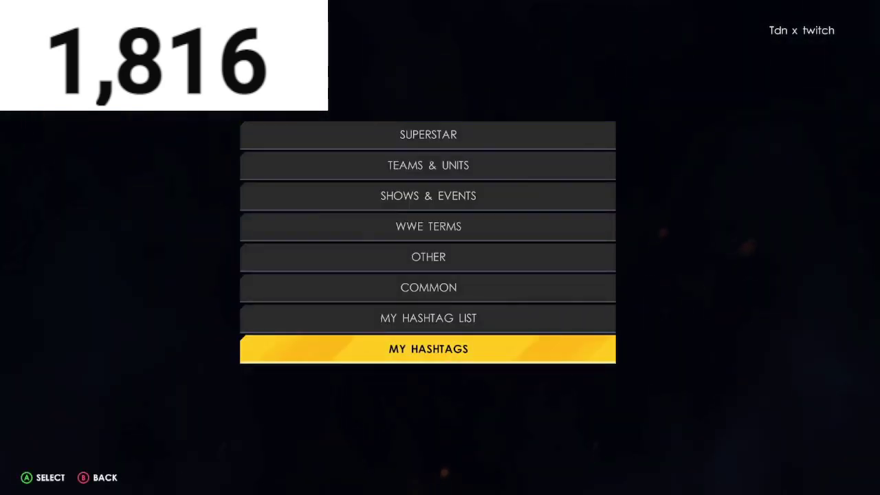
key("Return")
key("Right")
key("Right")
key("Right")
key("Right")
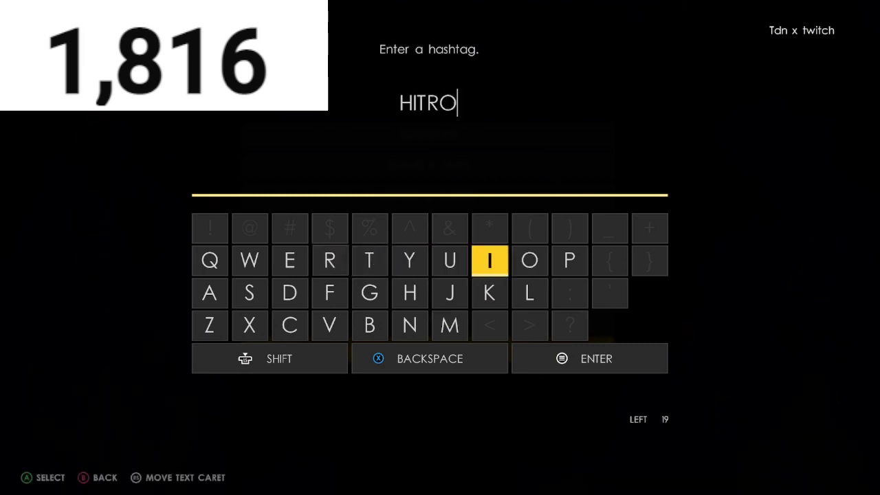
key("Return")
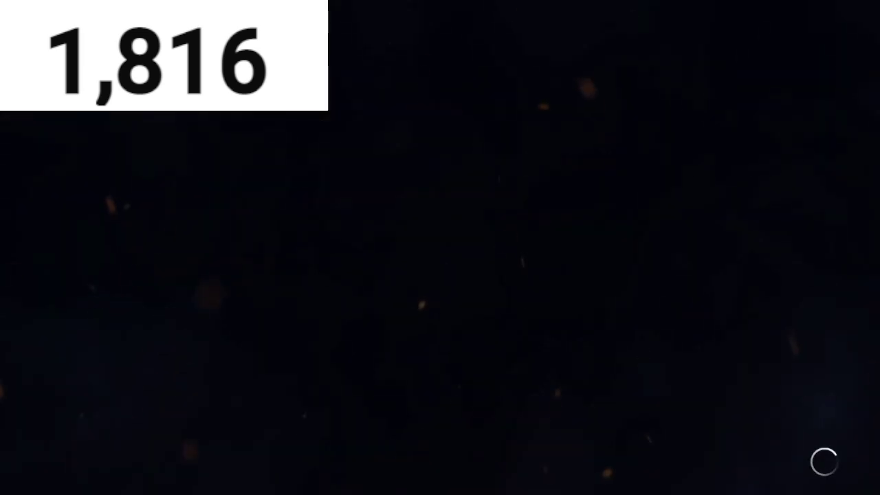
Step: Switch the searched content type from superstars to images and run the search
key("Up")
key("Up")
key("Up")
key("Up")
key("Up")
key("Up")
key("Up")
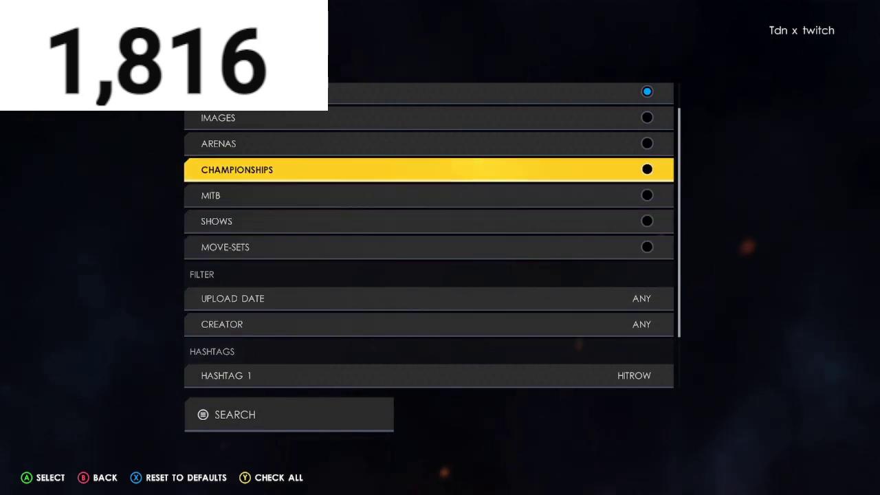
key("Return")
key("Up")
key("Return")
key("Menu")
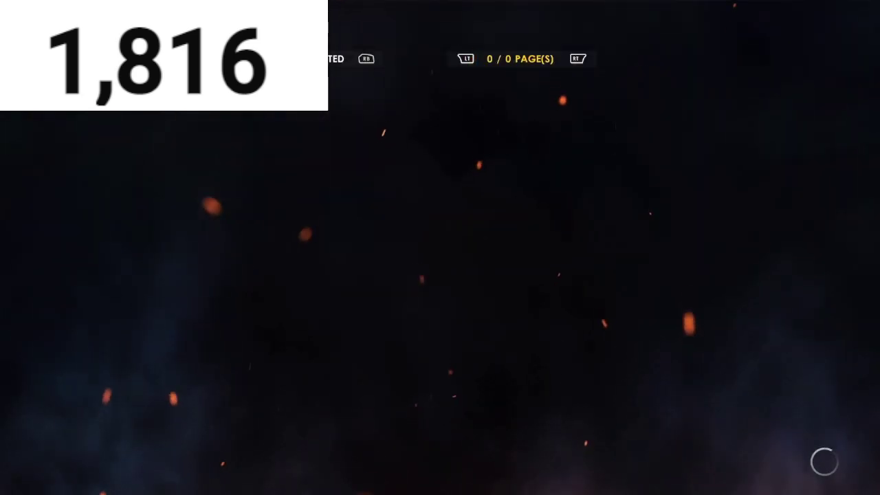
Step: Examine the Hit Row image results, comparing the custom portraits and the 512x512 logo uploads
key("Right")
key("Down")
key("Left")
key("Right")
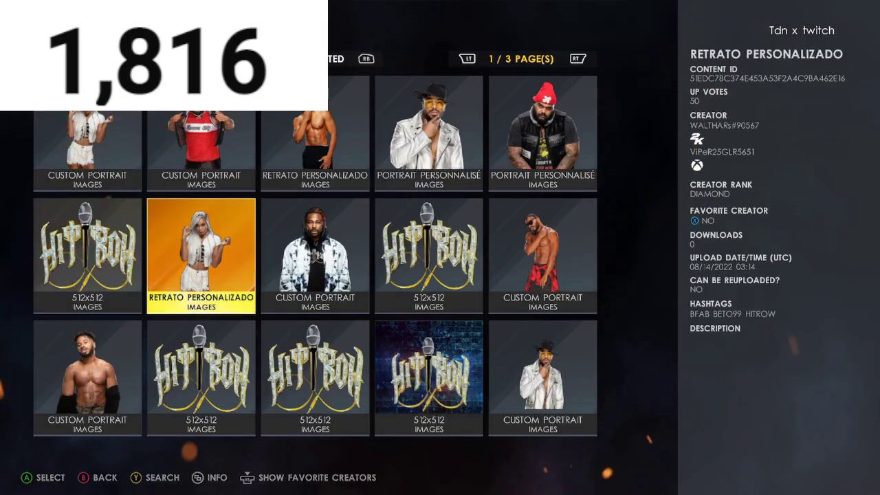
key("Right")
key("Right")
key("Down")
key("Left")
key("Left")
key("Left")
key("Right")
key("Right")
key("Left")
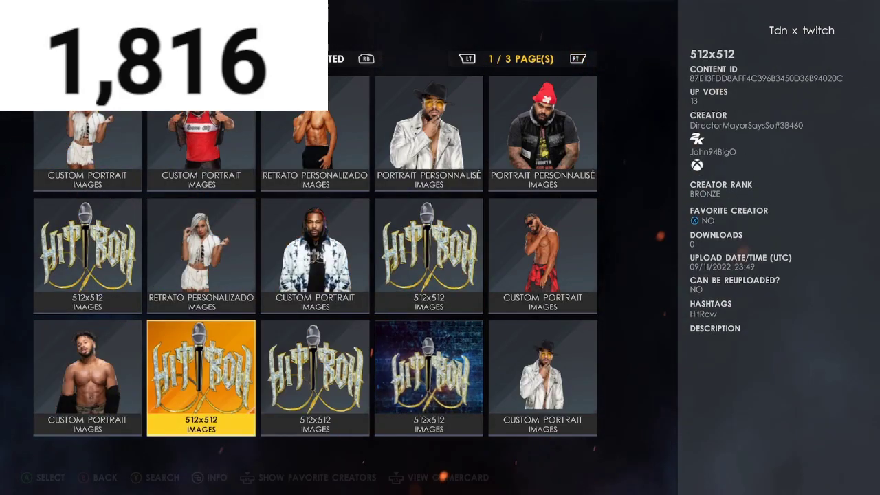
Step: Exit the Community Creations downloads and return to the game's own Creations overview
key("Escape")
key("Escape")
key("Up")
key("Return")
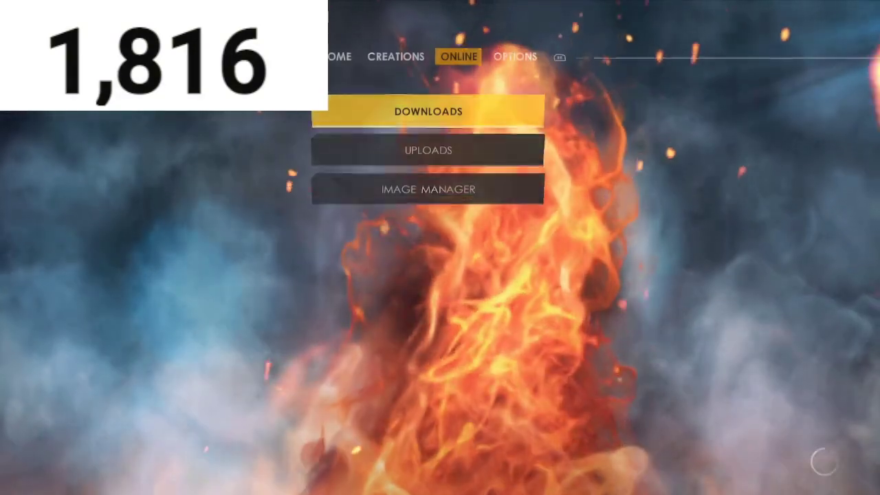
key("Escape")
key("q")
key("Right")
key("Right")
key("Right")
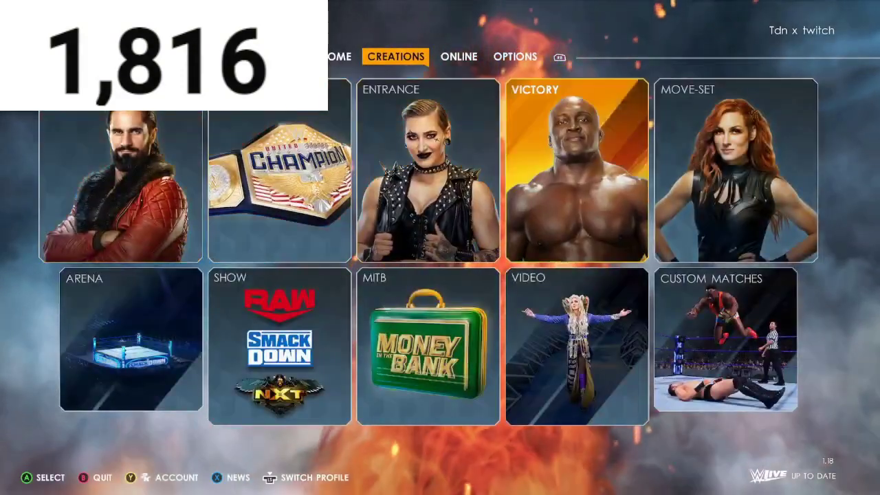
Step: Open the custom video saved next to DAMGE CNTRL for editing
key("Down")
key("Return")
key("Down")
key("Return")
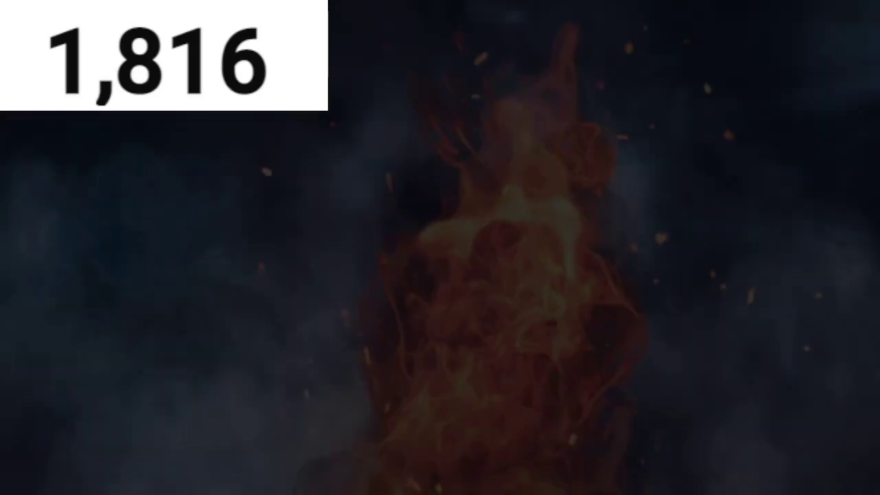
key("Right")
key("Return")
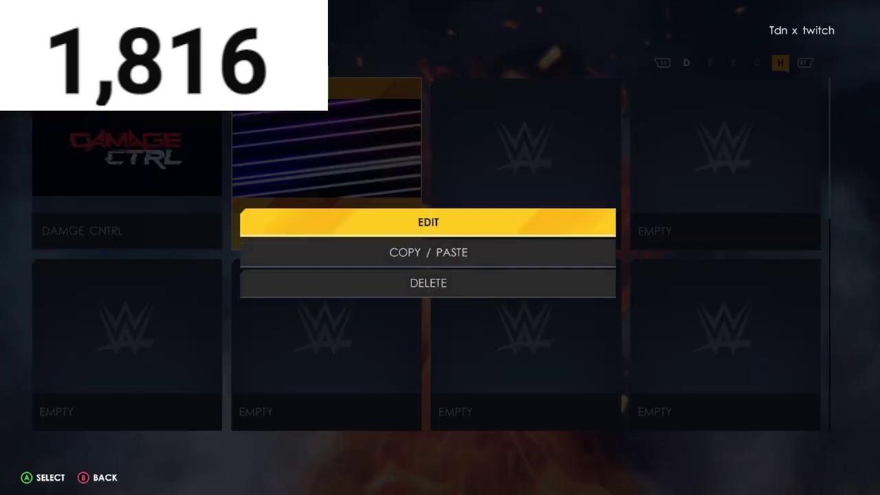
key("Return")
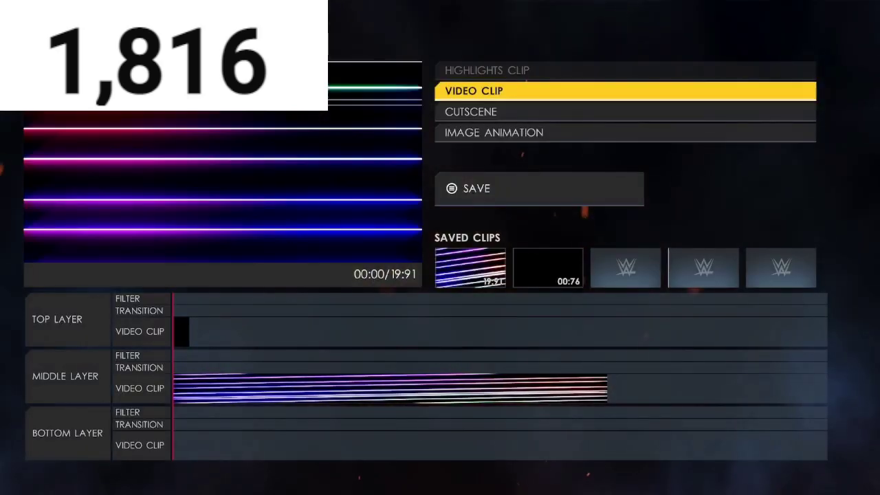
Step: Choose to add a video clip and open its source categories
key("Down")
key("Down")
key("Down")
key("Up")
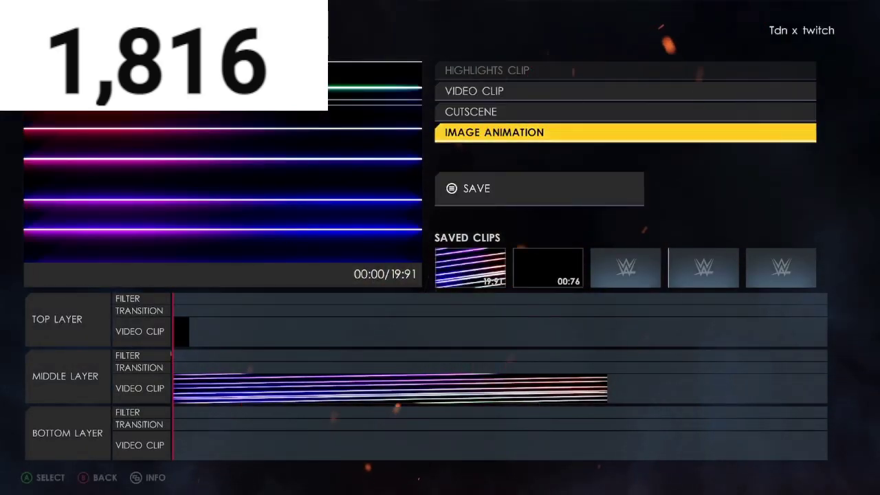
key("Up")
key("Up")
key("Return")
key("Down")
key("Down")
key("Return")
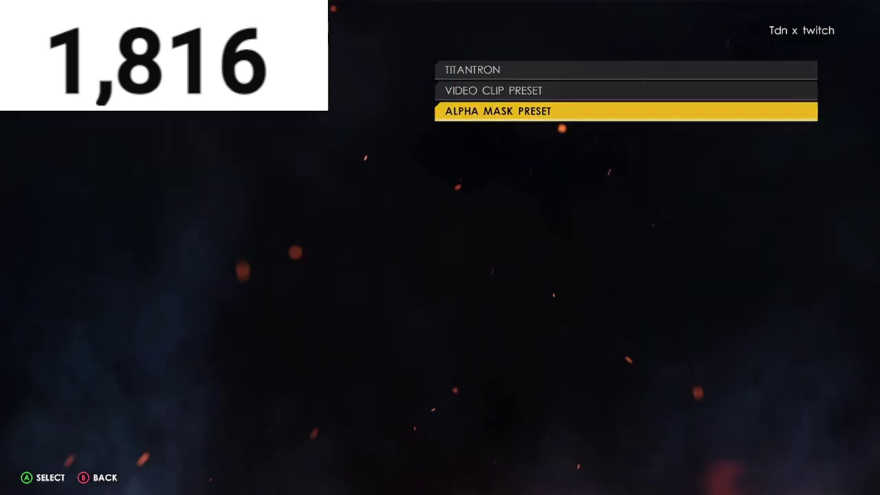
key("Up")
key("Escape")
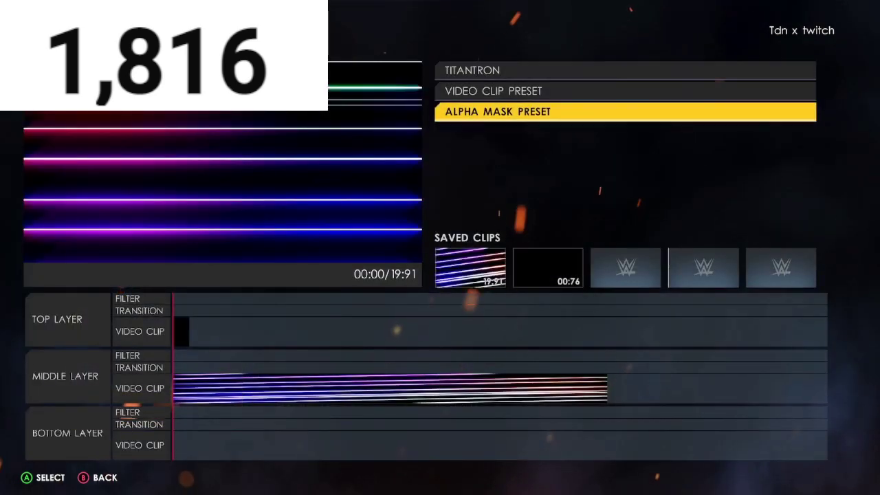
Step: Look at the video clip presets offered for the custom video, and return to the clip type choices
key("Up")
key("Down")
key("Up")
key("Return")
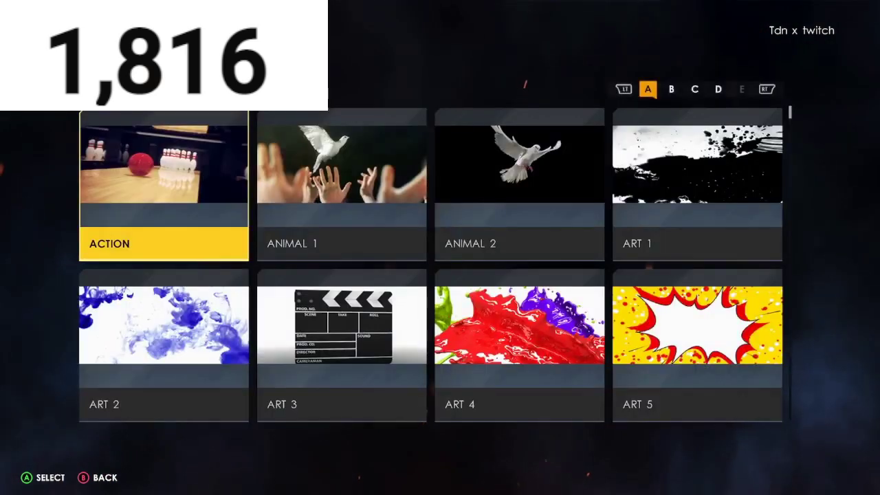
key("Up")
key("Escape")
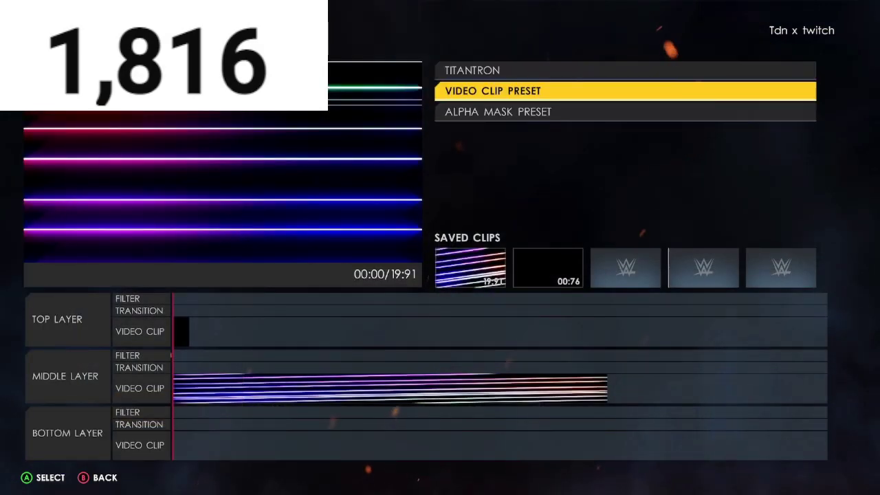
key("Down")
key("Down")
key("Down")
key("Down")
key("Escape")
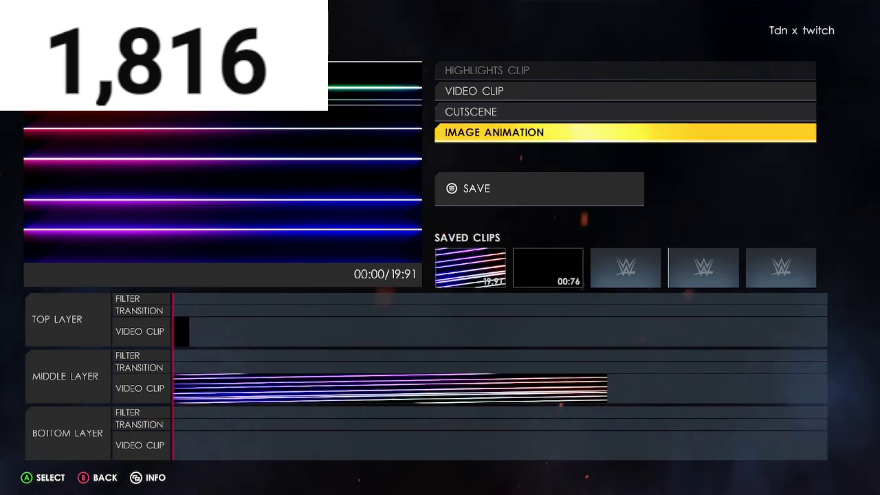
Step: Leave the custom video editor, discarding the unsaved changes, and return to the Creations overview
key("Down")
key("Return")
key("Escape")
key("Escape")
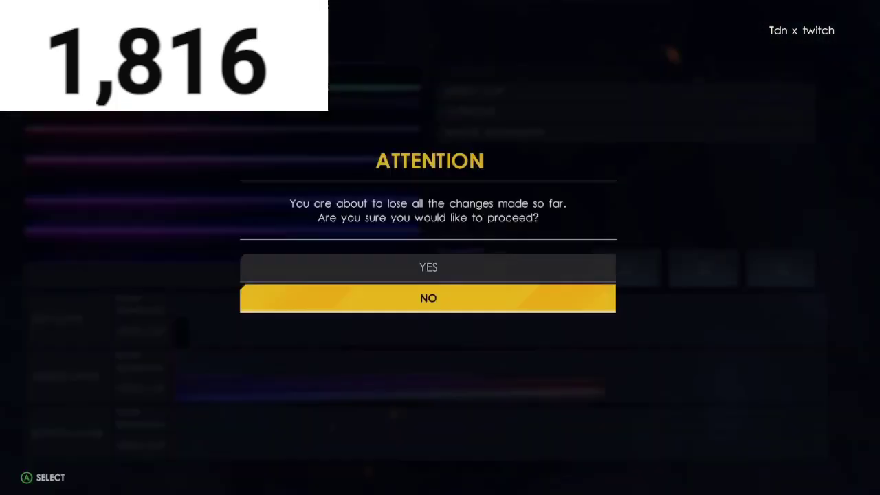
key("Up")
key("Return")
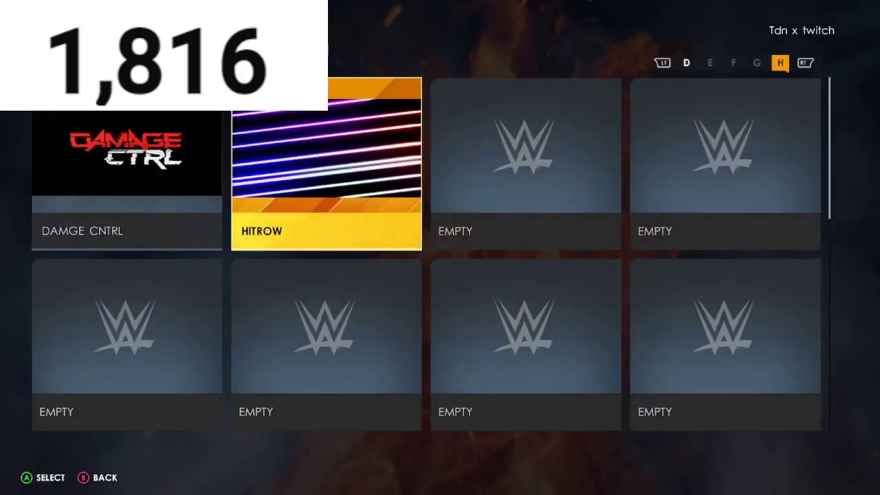
key("Escape")
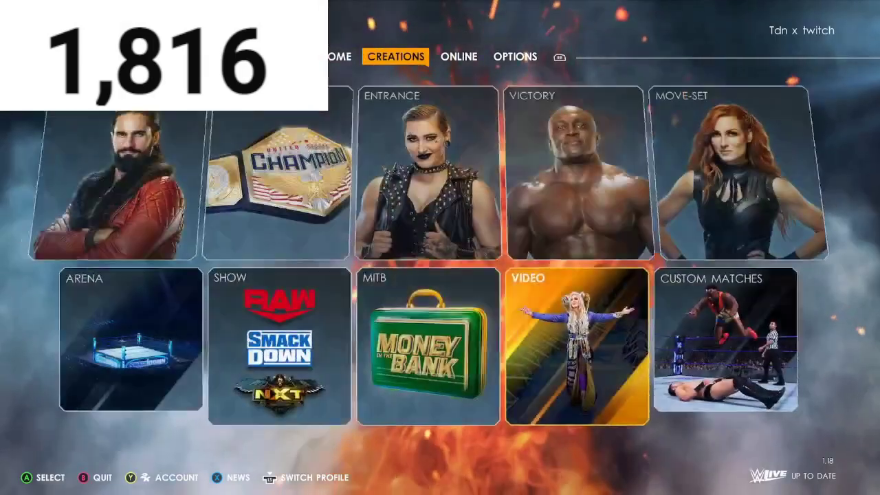
Step: Open the roster's tag team and stable list through the game options
key("e")
key("e")
key("Right")
key("Return")
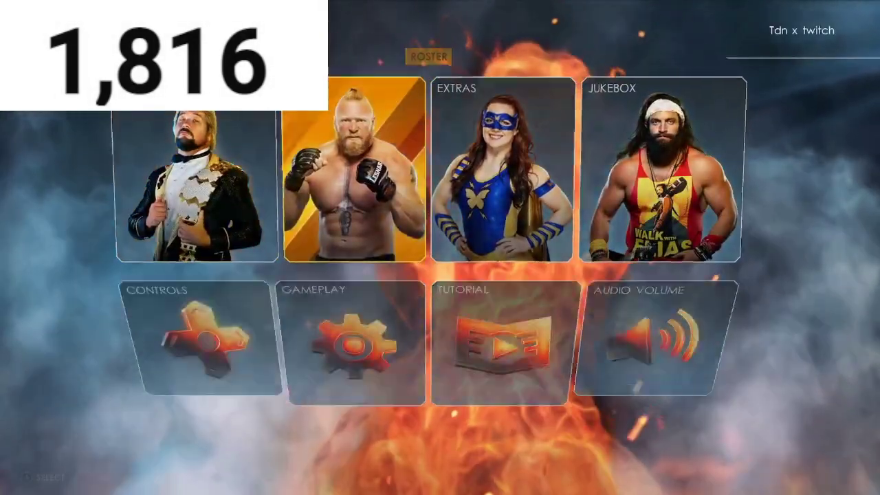
key("Down")
key("Return")
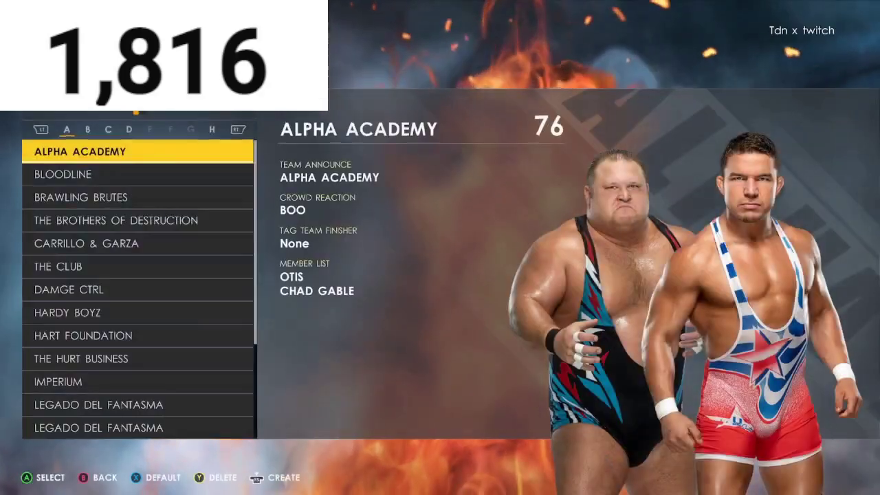
Step: Create a new team named HITROW and open the superstar selection for its first member
key("c")
key("Return")
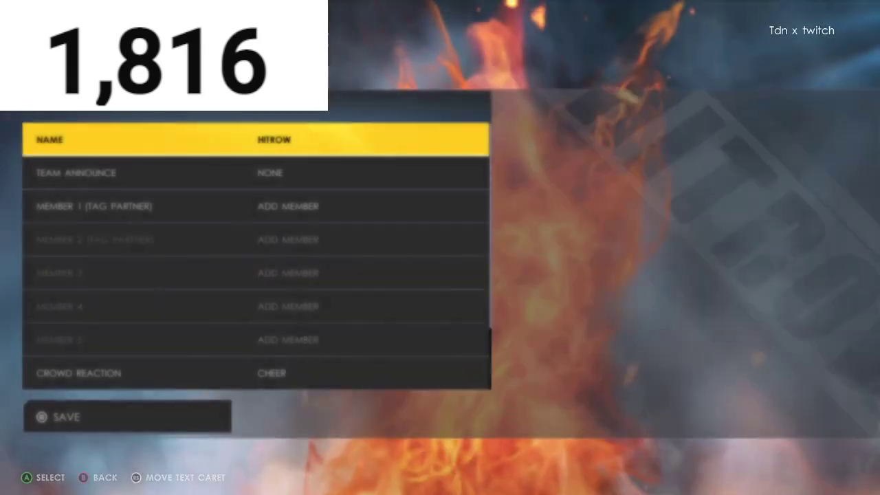
key("Return")
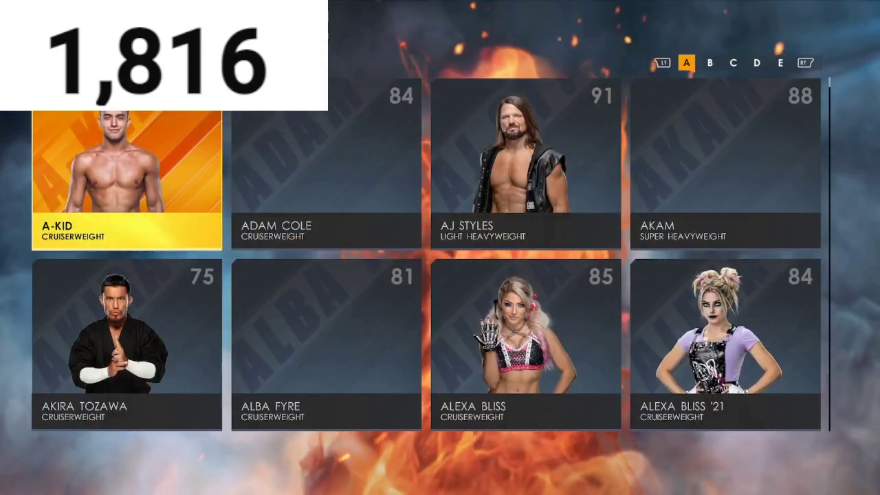
Step: Assign Top Dolla as Member 1 (tag partner) of the HITROW team
key("Page_Down")
key("Page_Down")
key("Page_Down")
key("Page_Down")
key("Page_Down")
key("Page_Down")
key("Page_Down")
key("Page_Down")
key("Page_Down")
key("Page_Down")
key("Page_Down")
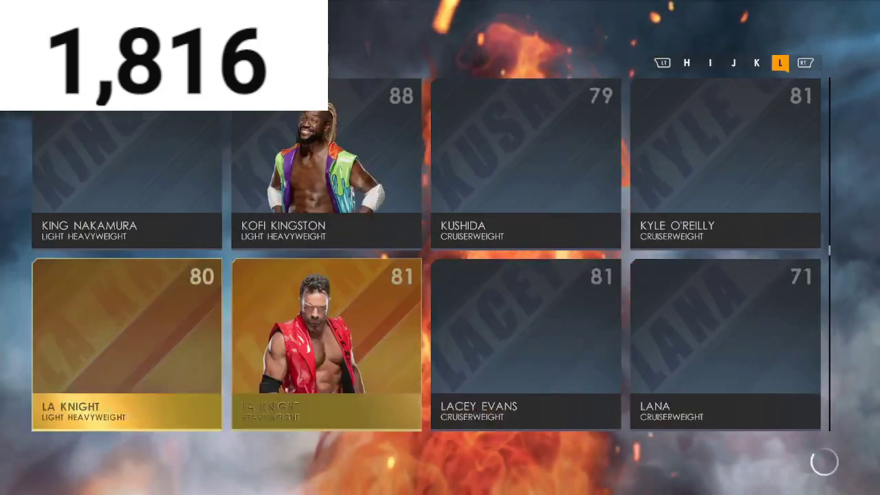
key("Page_Down")
key("Page_Down")
key("Page_Down")
key("Down")
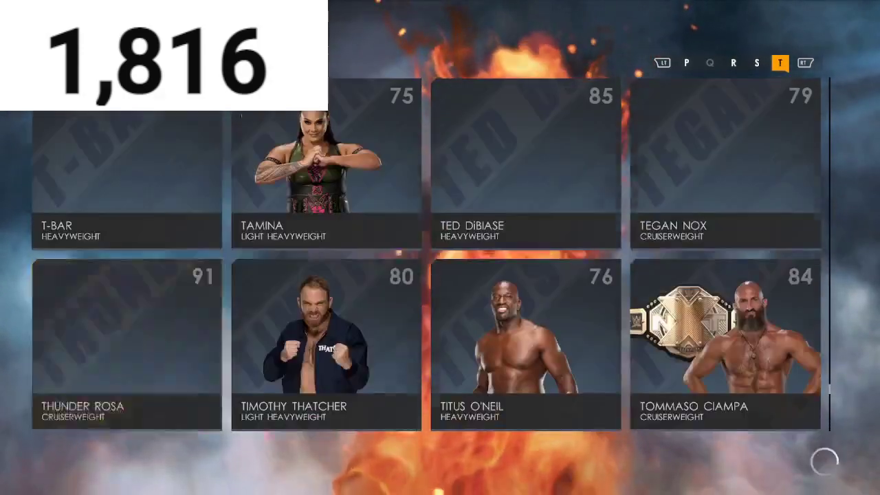
key("Right")
key("Down")
key("Return")
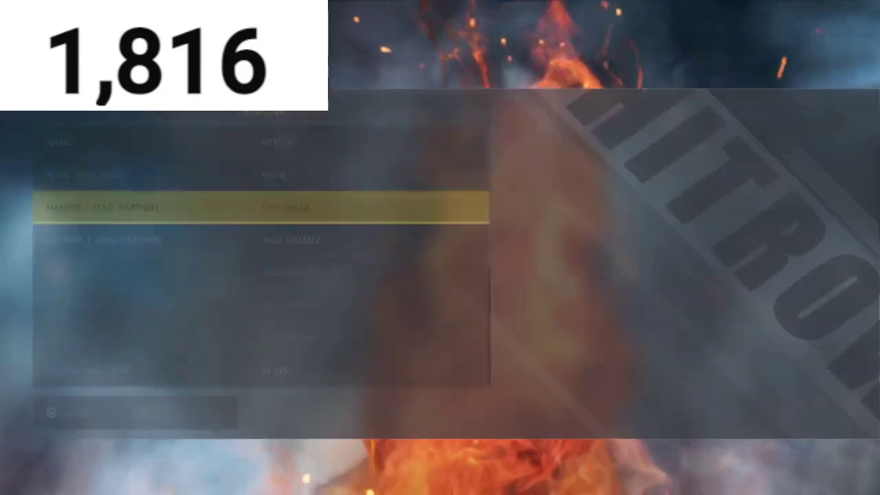
Step: Assign Ashante the Adonis as Member 2 (tag partner) of the HITROW team
key("Return")
key("Right")
key("Right")
key("Right")
key("Down")
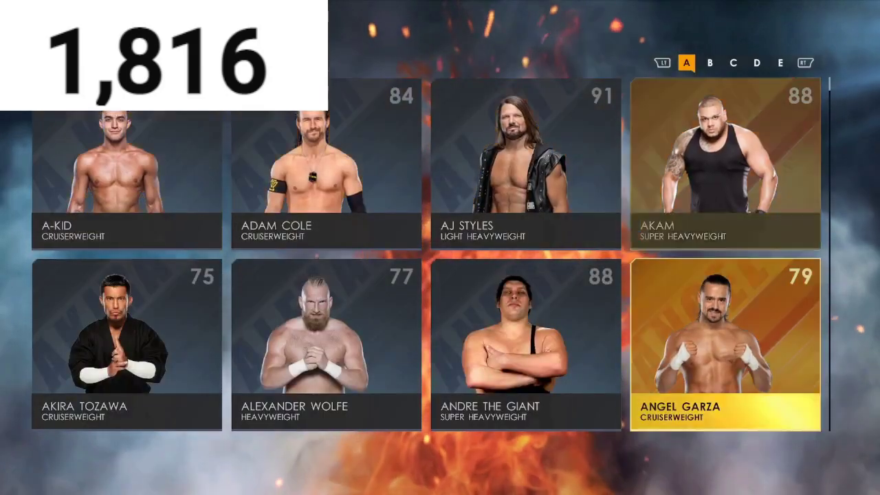
key("Down")
key("Left")
key("Down")
key("Up")
key("Right")
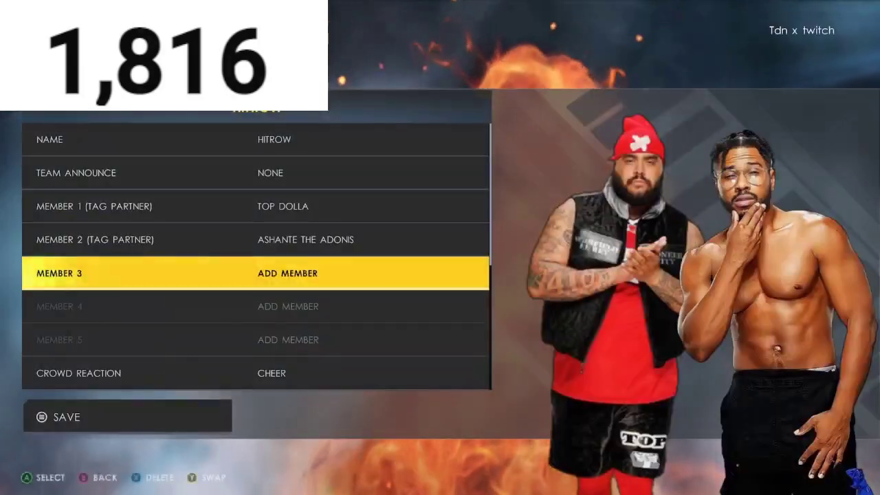
Step: Add B-Fab '22 to the HITROW team as Member 3
key("Return")
key("Page_Down")
key("Down")
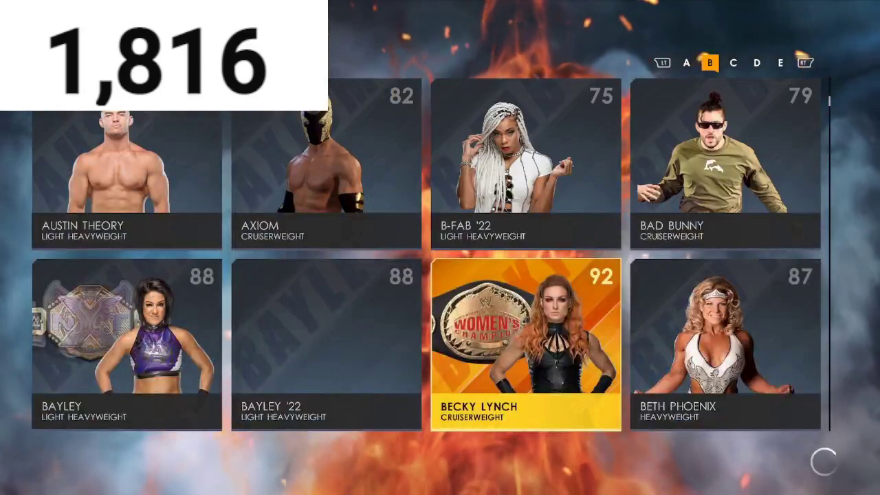
key("Up")
key("Return")
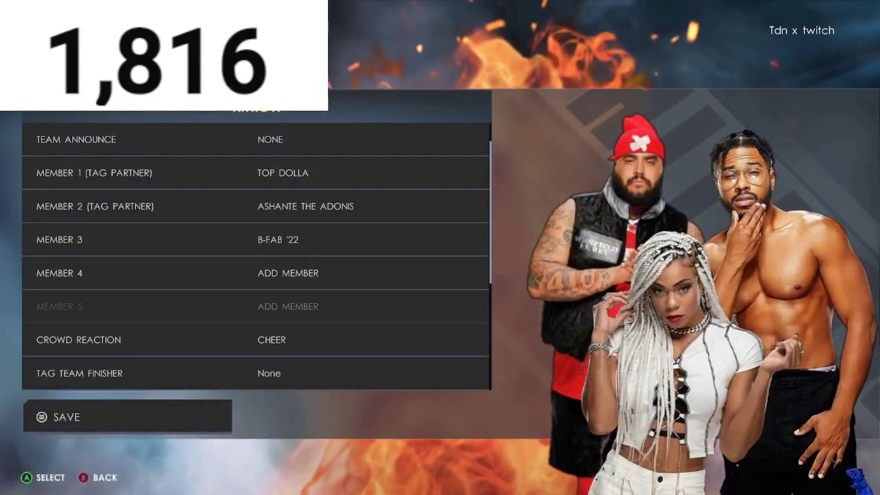
Step: Set the HITROW team's trio entrance motion to The New Day 2
key("Down")
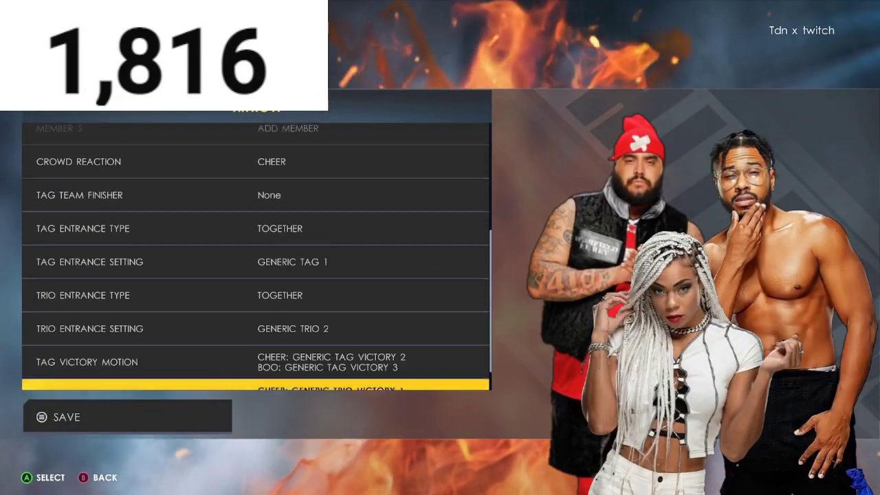
key("Up")
key("Up")
key("Up")
key("Up")
key("Down")
key("Down")
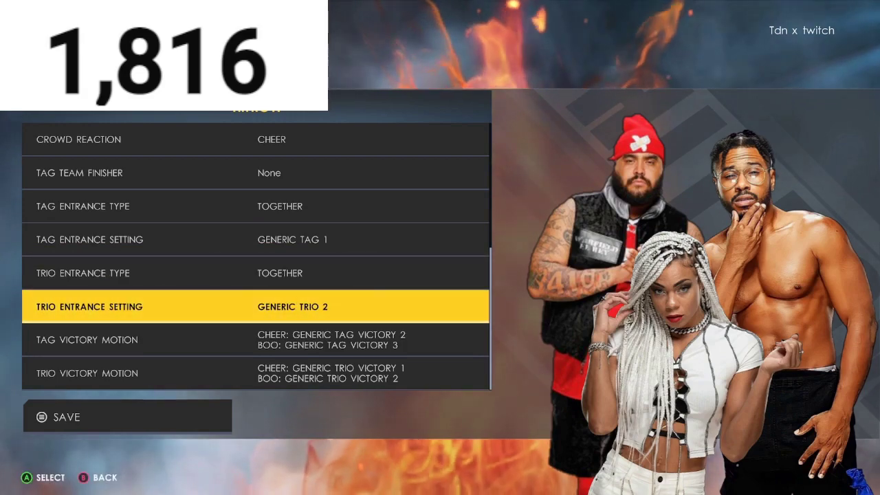
key("Escape")
key("Return")
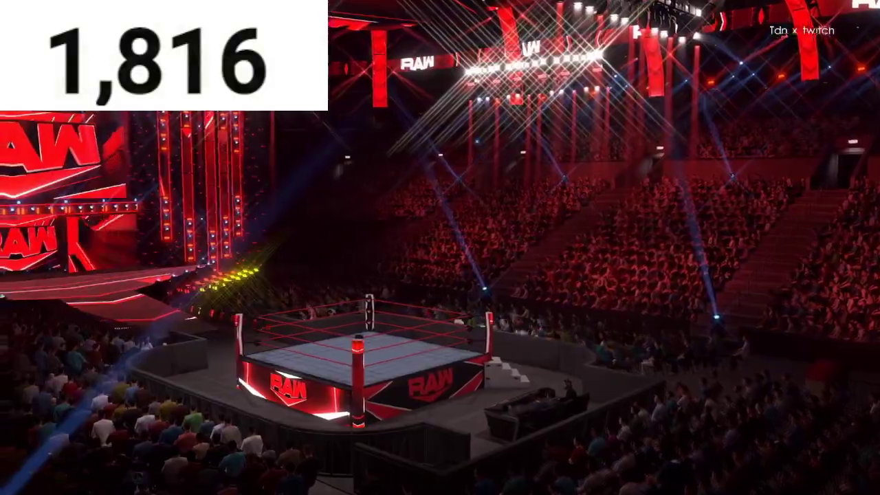
key("Down")
key("Down")
key("Down")
key("Down")
key("Down")
key("Down")
key("Down")
key("Down")
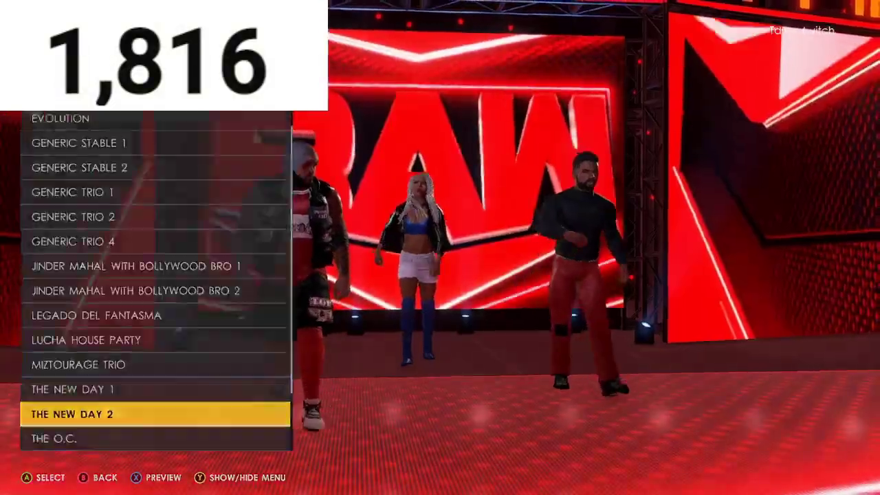
key("Return")
Step: Set the trio entrance's titantron movie to the custom video HITROW
key("Return")
key("Down")
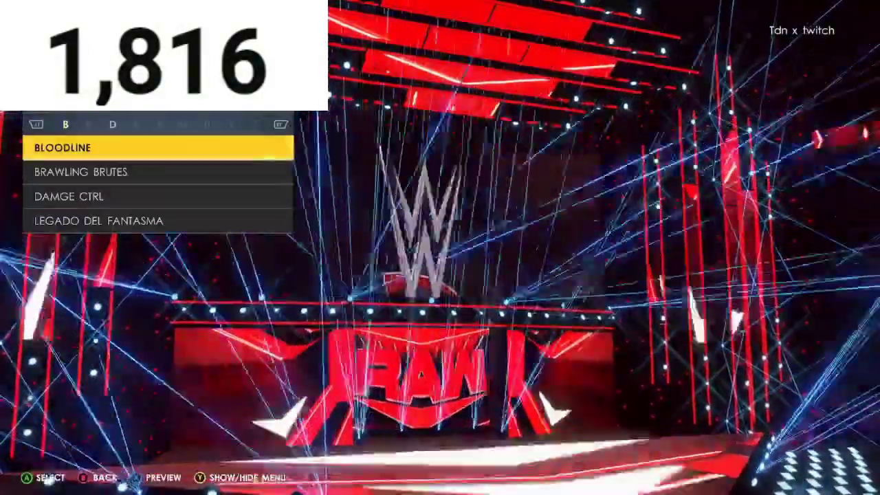
key("Down")
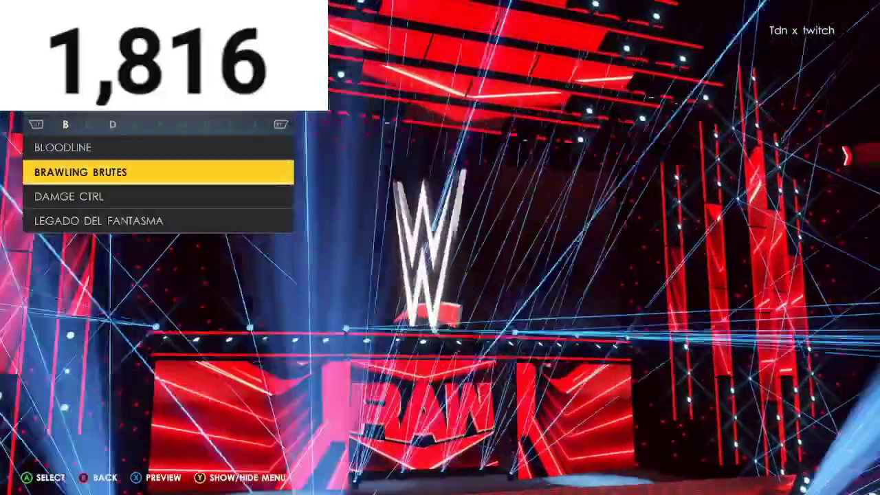
key("Left")
key("Return")
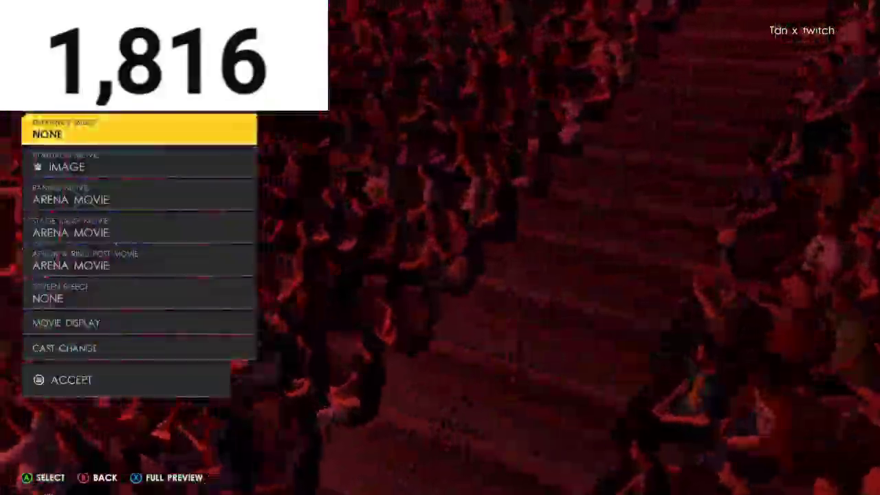
key("Return")
key("Right")
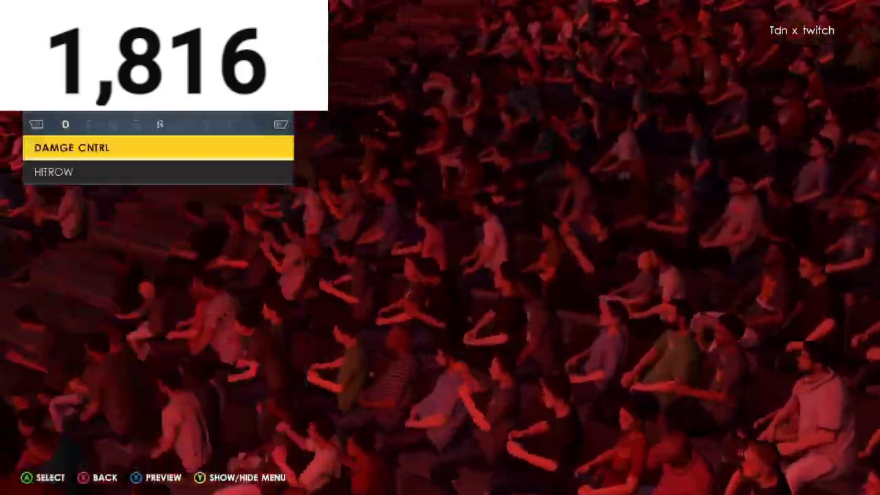
key("Down")
key("Return")
Step: Set the trio entrance's banner movie to Isaiah "Swerve" Scott
key("Down")
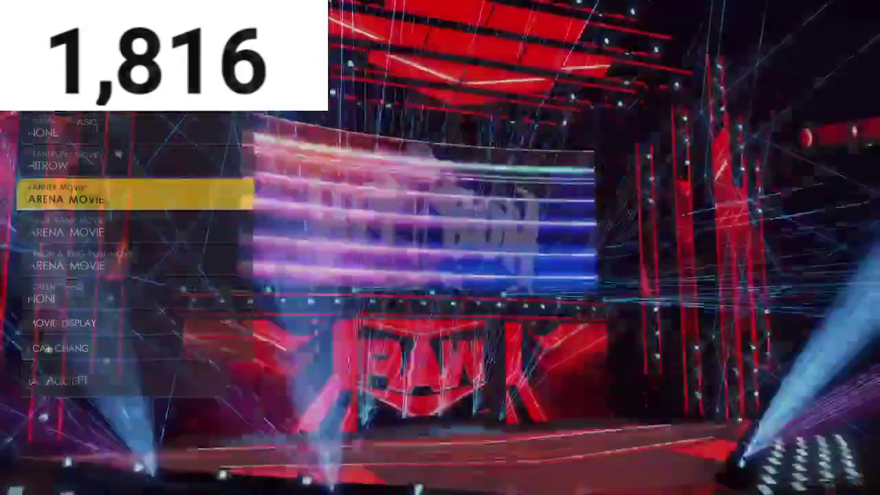
key("Return")
key("Down")
key("Down")
key("Down")
key("Down")
key("Down")
key("Down")
key("Down")
key("Down")
key("Down")
key("Down")
key("Down")
key("Down")
key("Down")
key("Down")
key("Down")
key("Down")
key("Down")
key("Down")
key("Down")
key("Down")
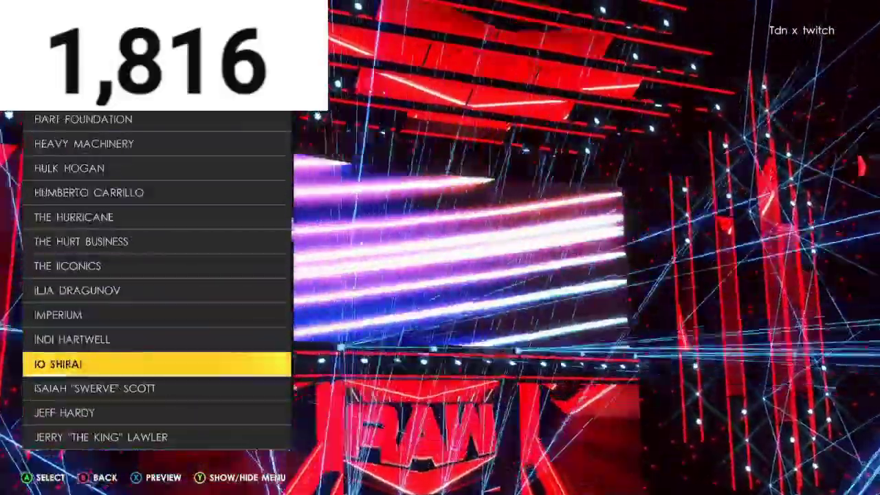
key("Down")
key("Return")
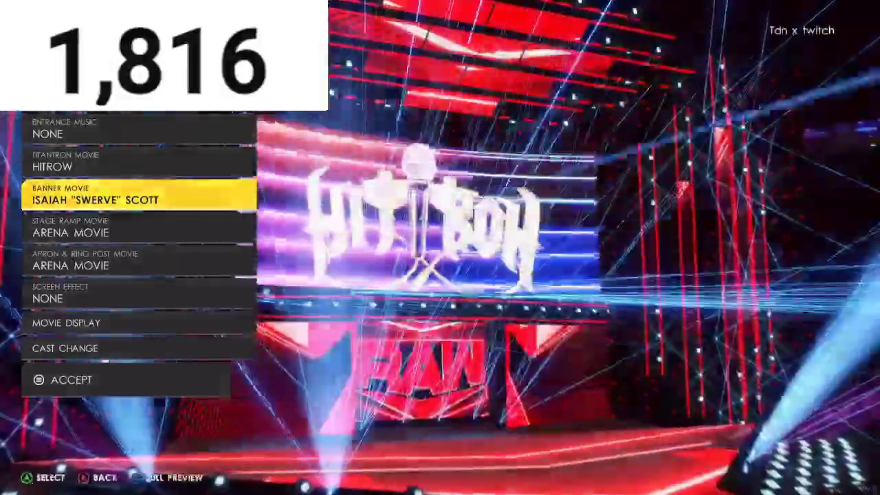
Step: Set both the stage ramp movie and the apron and ring post movie to Isaiah "Swerve" Scott
key("Down")
key("Return")
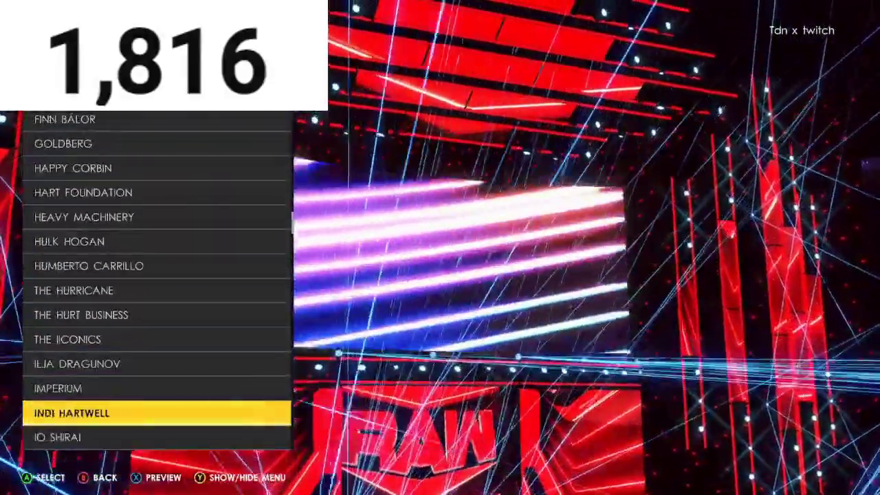
key("Return")
key("Down")
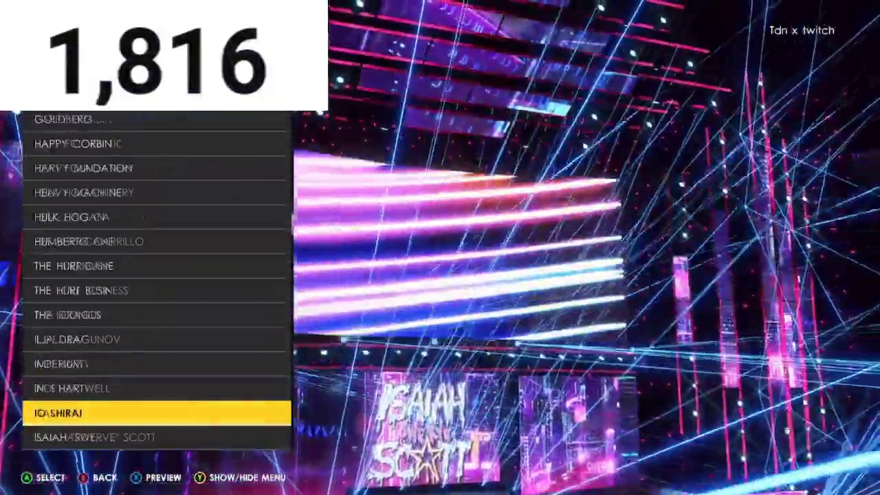
key("Return")
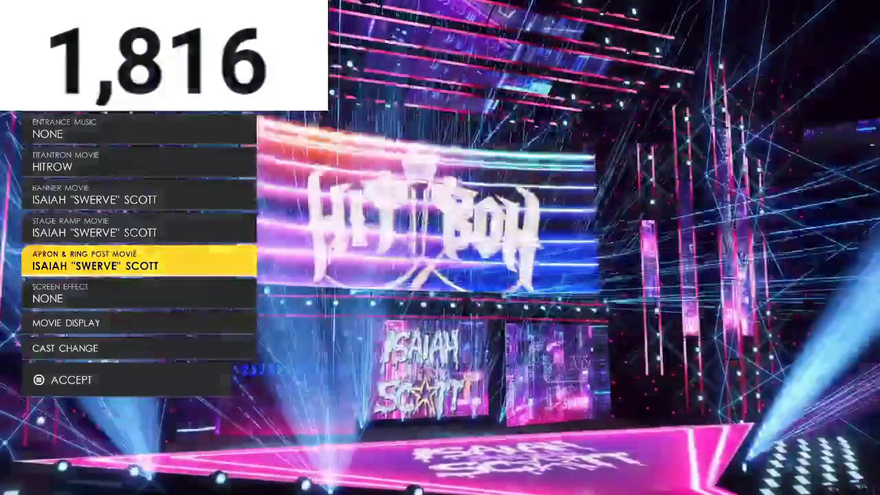
Step: Accept the trio entrance settings and return to the HITROW team's settings
key("Down")
key("Down")
key("Down")
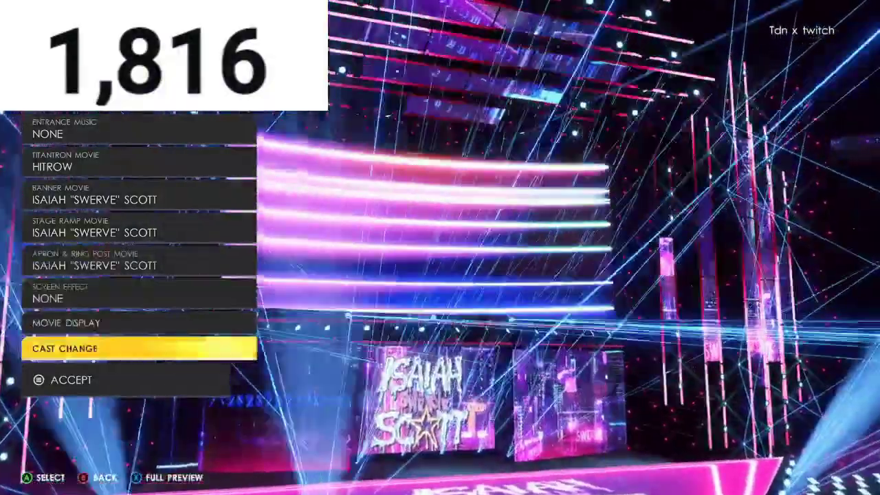
key("Down")
key("Return")
key("Return")
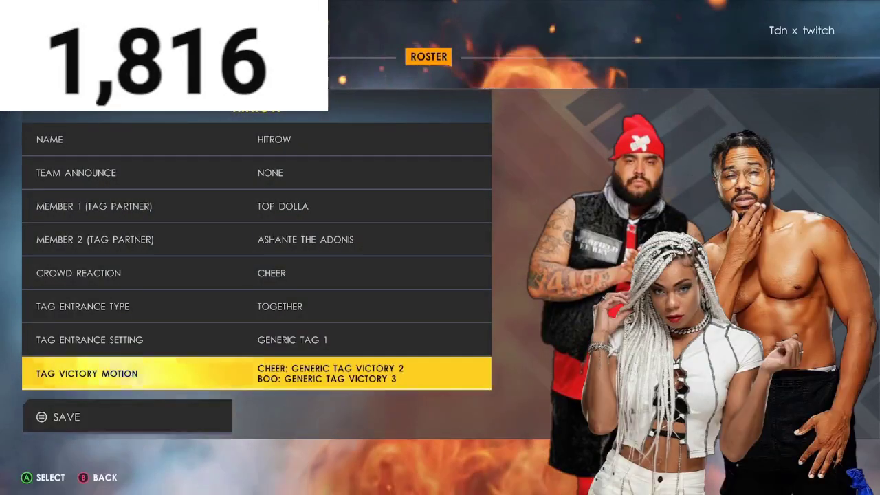
Step: Review the HITROW team's crowd reaction, tag entrance and tag victory motion settings
key("Up")
key("Up")
key("Down")
key("Up")
key("Up")
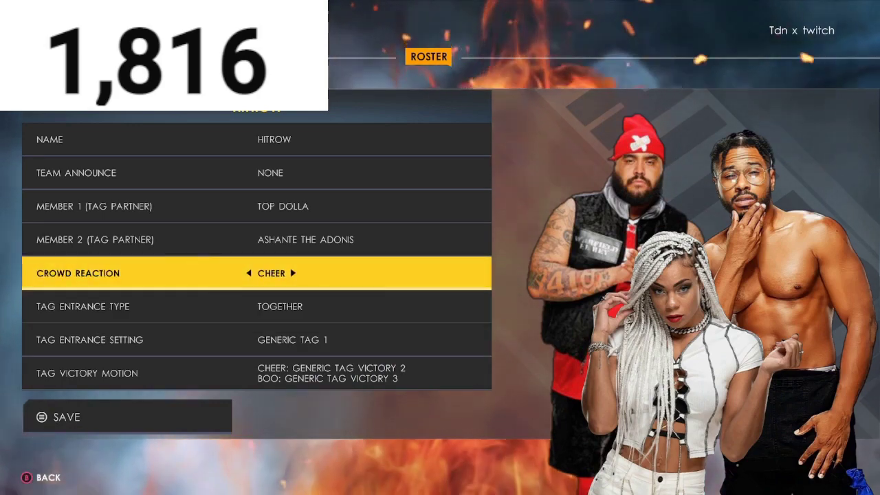
key("Down")
key("Down")
key("Down")
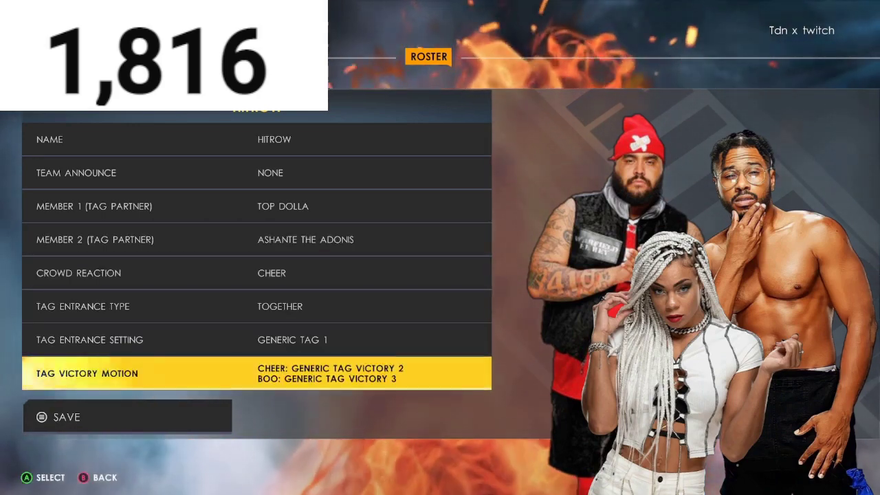
Step: Check the HITROW team's settings, covering both members, crowd reaction, entrance type, entrance setting and victory motion
key("Up")
key("Up")
key("Up")
key("Up")
key("Up")
key("Up")
key("Up")
key("Up")
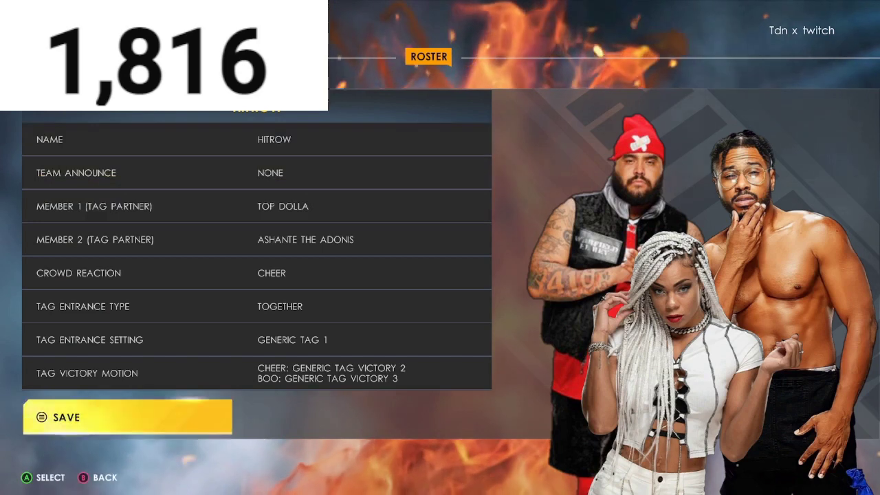
key("Down")
key("Up")
key("Up")
key("Up")
key("Up")
key("Up")
key("Up")
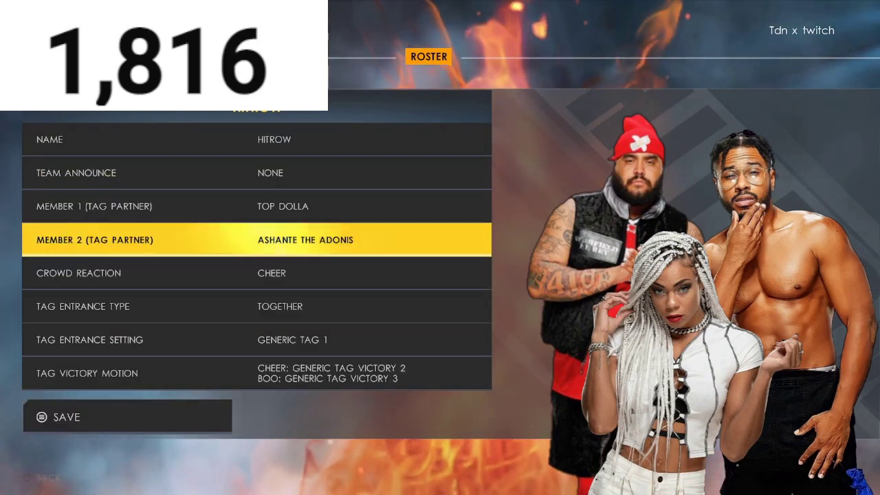
key("Down")
key("Down")
key("Down")
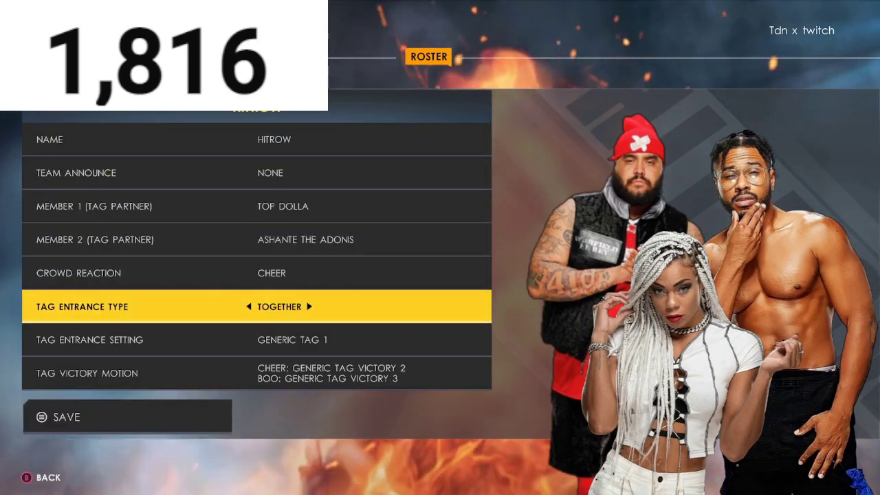
key("Down")
key("Down")
key("Down")
key("Up")
key("Up")
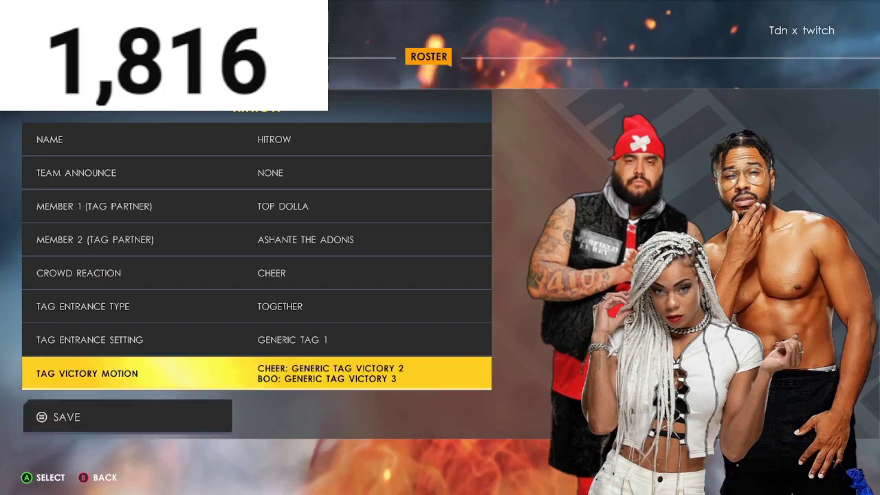
Step: Open the tag entrance setting of the HITROW team for editing
key("Return")
key("Return")
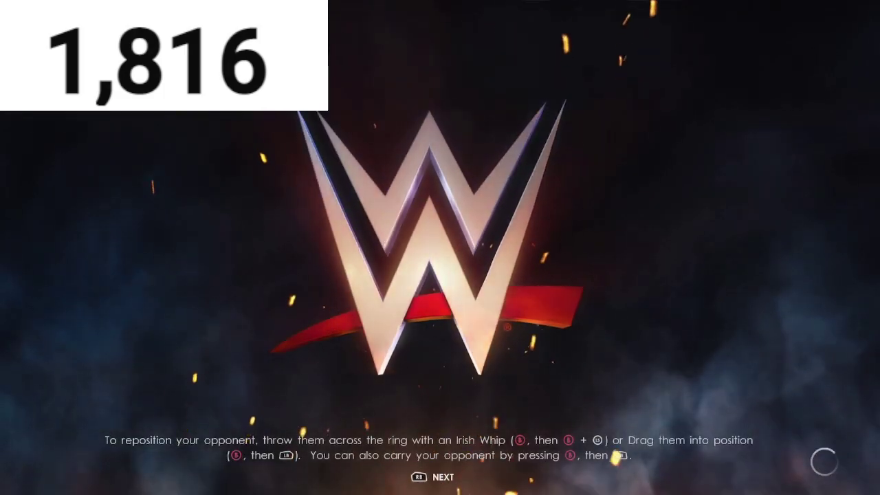
key("e")
key("e")
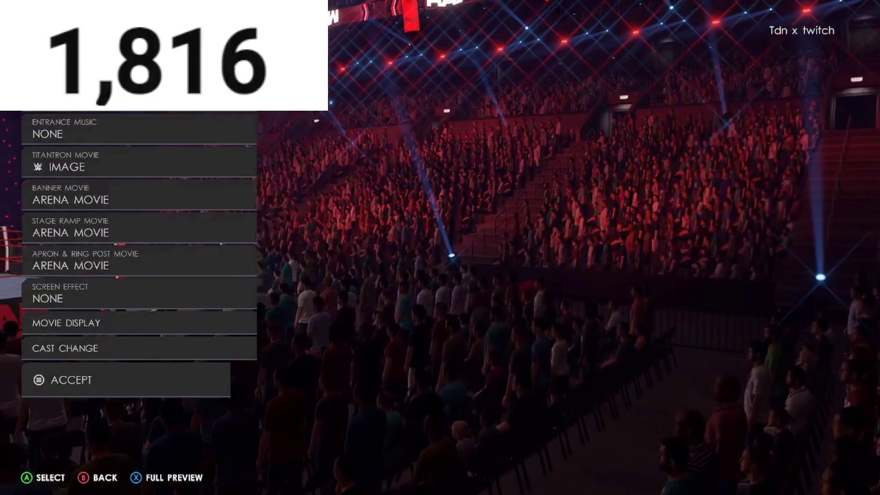
Step: Set the HITROW tag entrance motion to The New Day Big E & Woods
key("Return")
key("Up")
key("Up")
key("Up")
key("Up")
key("Up")
key("Up")
key("Up")
key("Up")
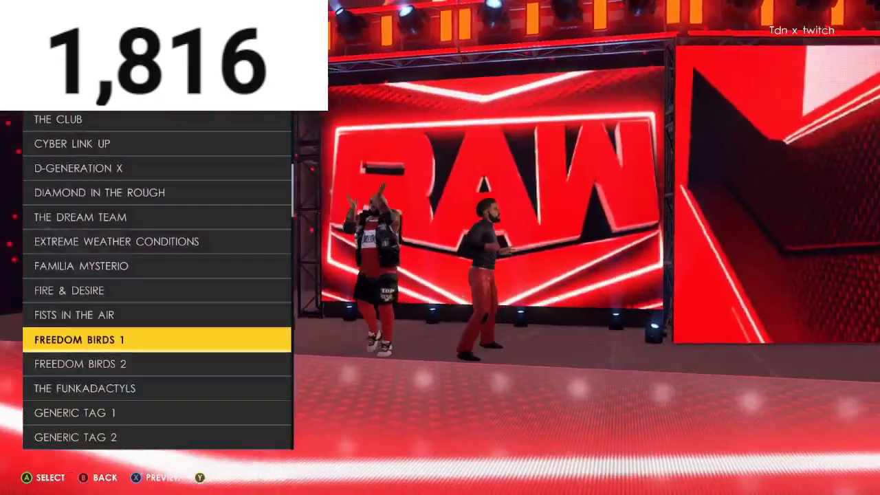
key("Up")
key("Up")
key("Up")
key("Up")
key("Down")
key("Down")
key("Down")
key("Down")
key("Down")
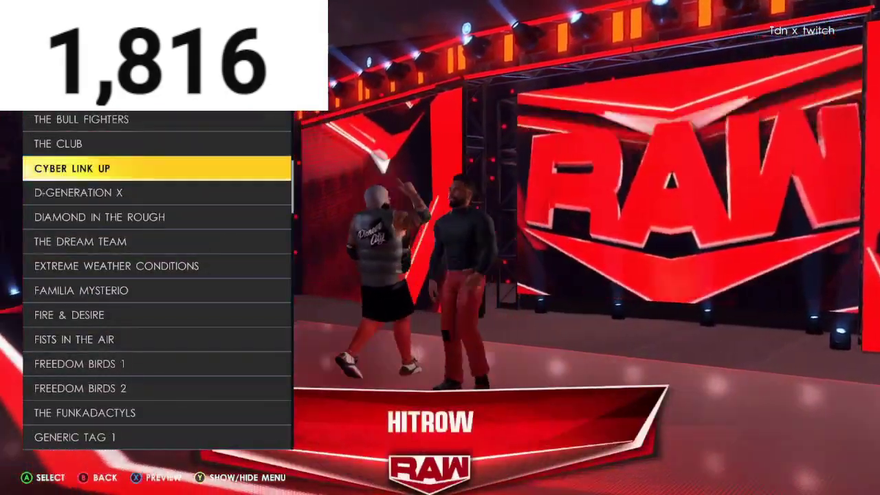
key("Down")
key("Down")
key("Down")
key("Down")
key("Down")
key("Down")
key("Down")
key("Down")
key("Down")
key("Down")
key("Down")
key("Down")
key("Down")
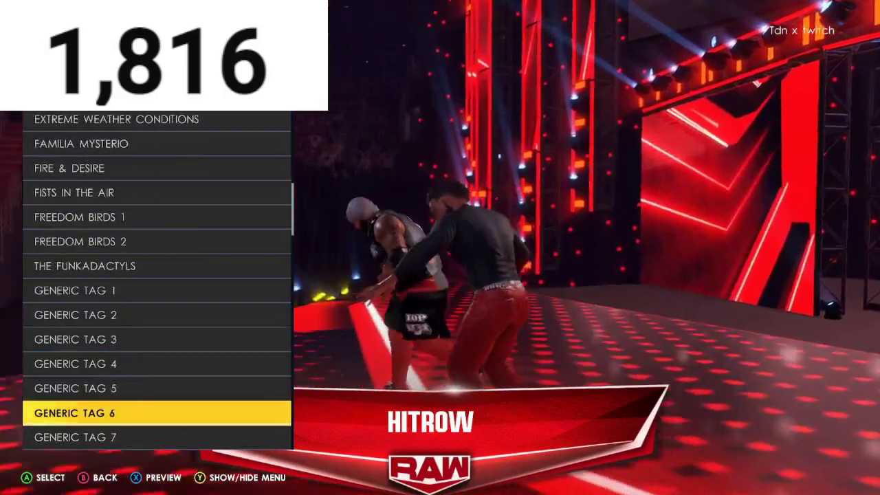
key("Down")
key("Down")
key("Down")
key("Down")
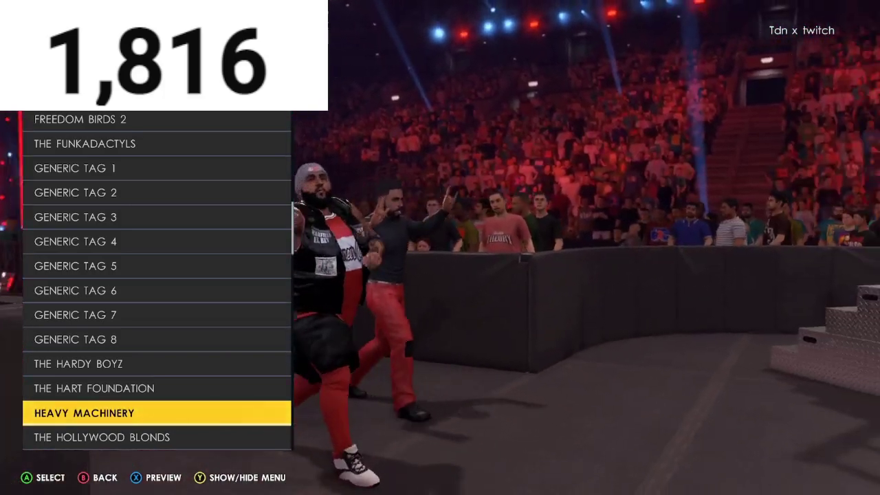
key("Down")
key("Down")
key("Down")
key("Down")
key("Down")
key("Down")
key("Down")
key("Down")
key("Down")
key("Down")
key("Down")
key("Down")
key("Down")
key("Down")
key("Down")
key("Down")
key("Down")
key("Down")
key("Down")
key("Down")
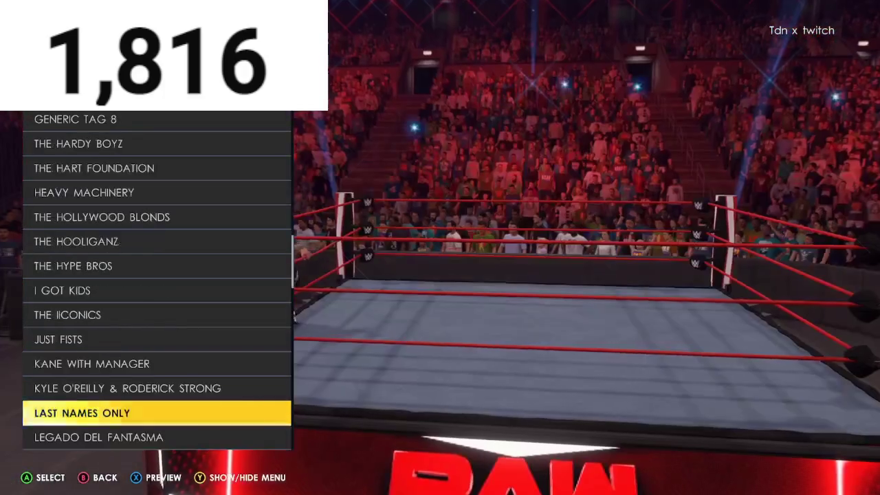
key("Up")
key("Up")
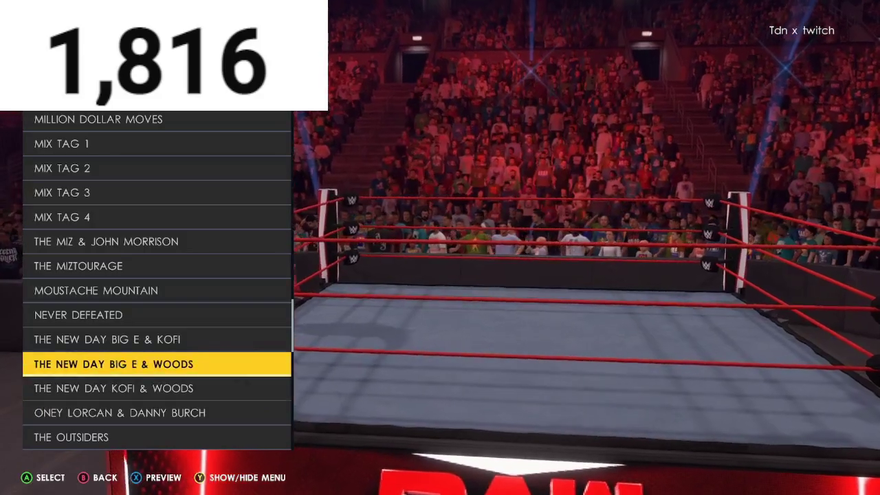
key("Up")
key("Return")
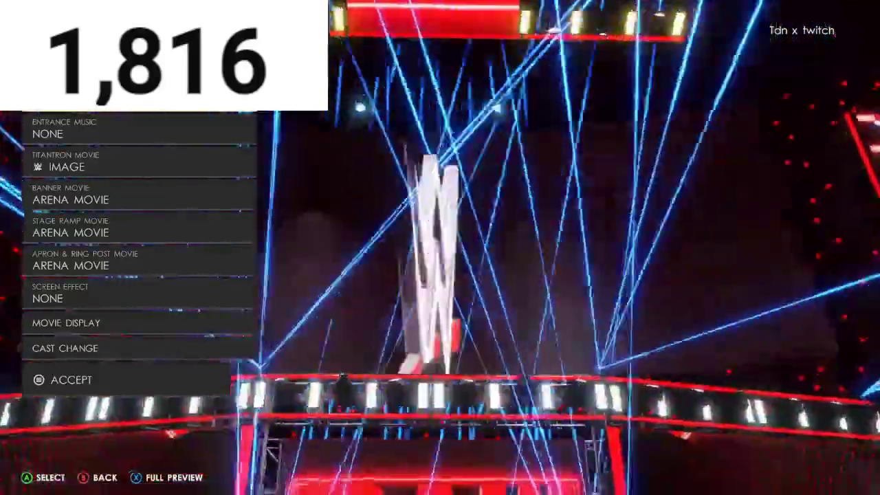
Step: Set the tag entrance music to Isaiah "Swerve" Scott
key("Escape")
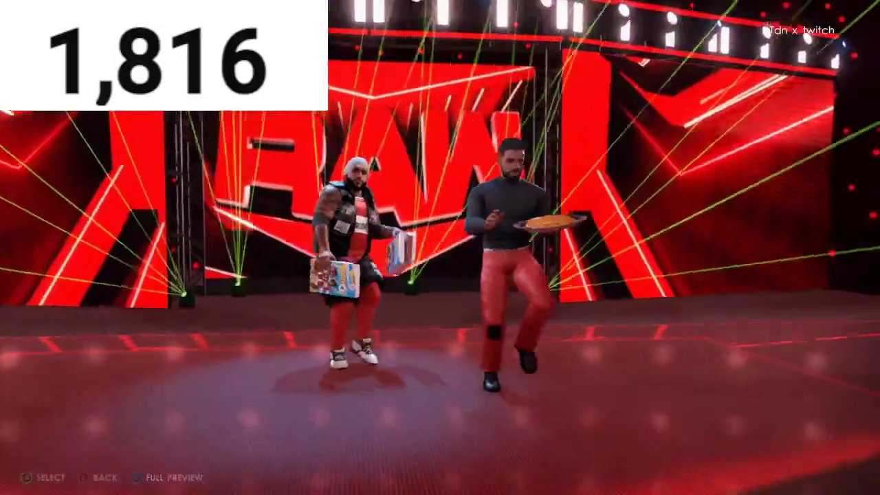
key("Down")
key("Return")
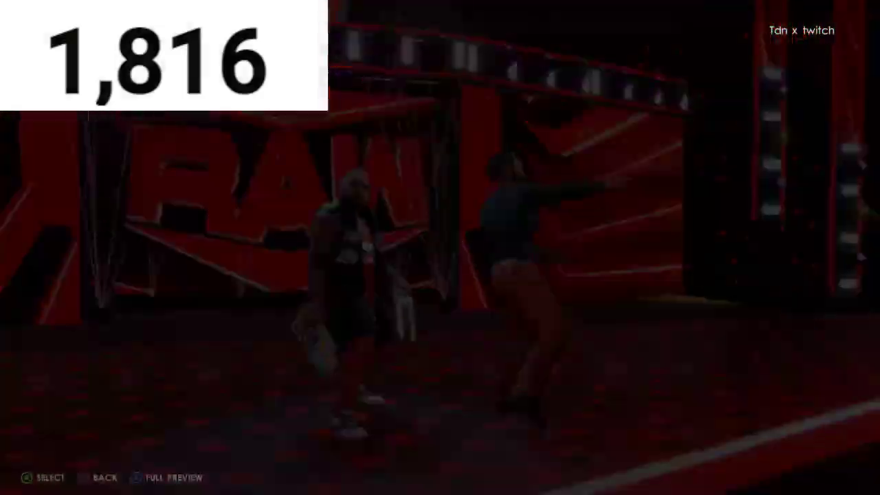
key("Return")
key("Page_Down")
key("Page_Down")
key("Page_Down")
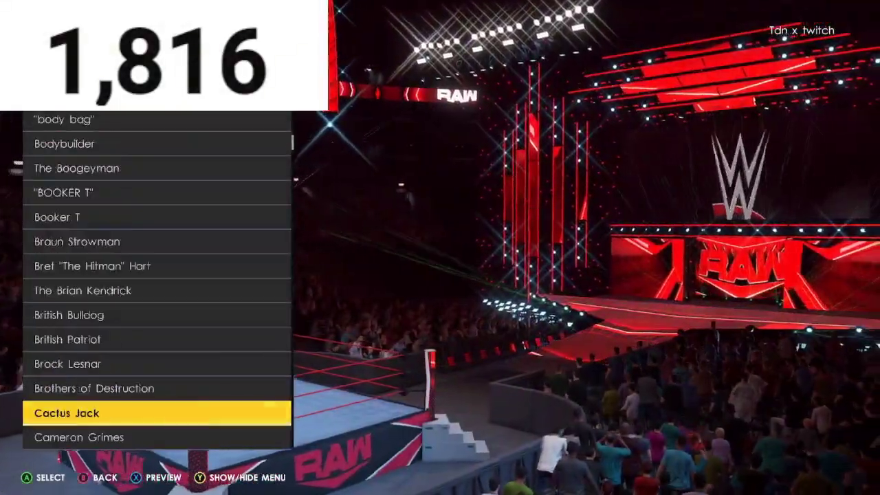
key("Page_Up")
key("Page_Up")
key("Page_Up")
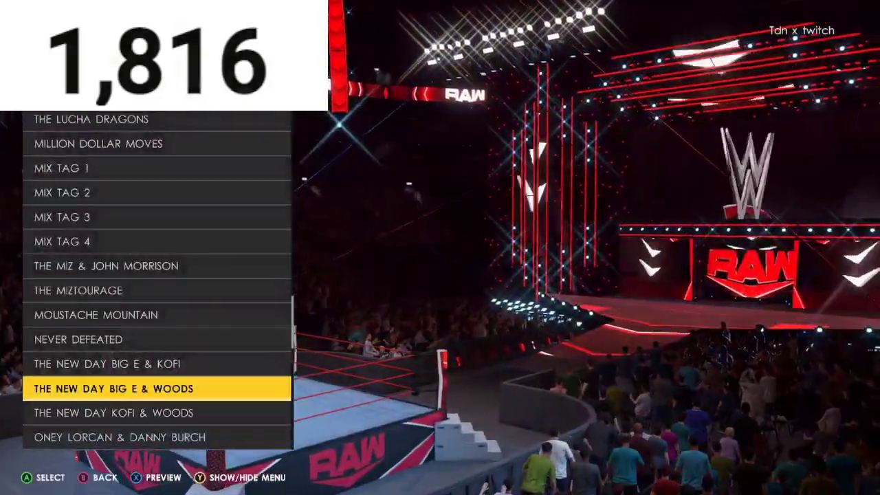
Step: Replace the tag entrance motion with Generic Tag 5
key("Up")
key("Up")
key("Up")
key("Up")
key("Down")
key("Down")
key("Down")
key("Down")
key("Down")
key("Down")
key("Down")
key("Down")
key("Down")
key("Down")
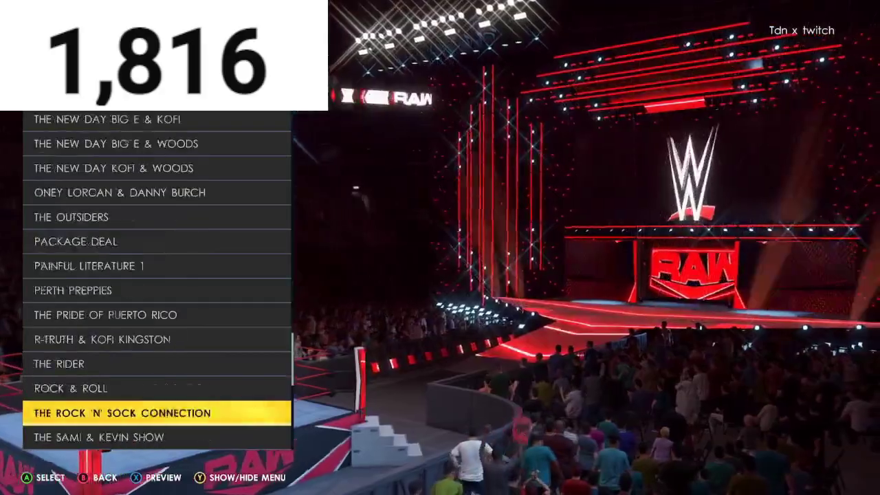
key("Down")
key("Down")
key("Down")
key("Down")
key("Down")
key("Down")
key("Down")
key("Down")
key("Down")
key("Down")
key("Down")
key("Down")
key("Down")
key("Down")
key("Down")
key("Down")
key("Down")
key("Down")
key("Down")
key("Down")
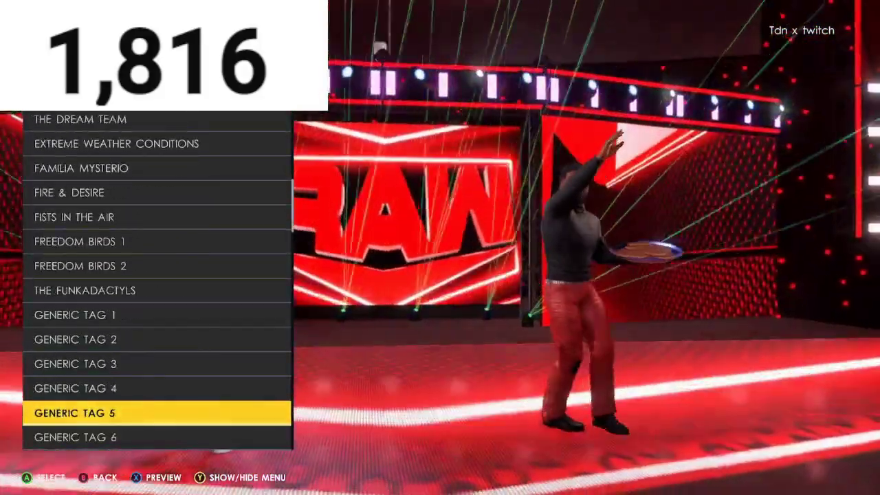
key("Return")
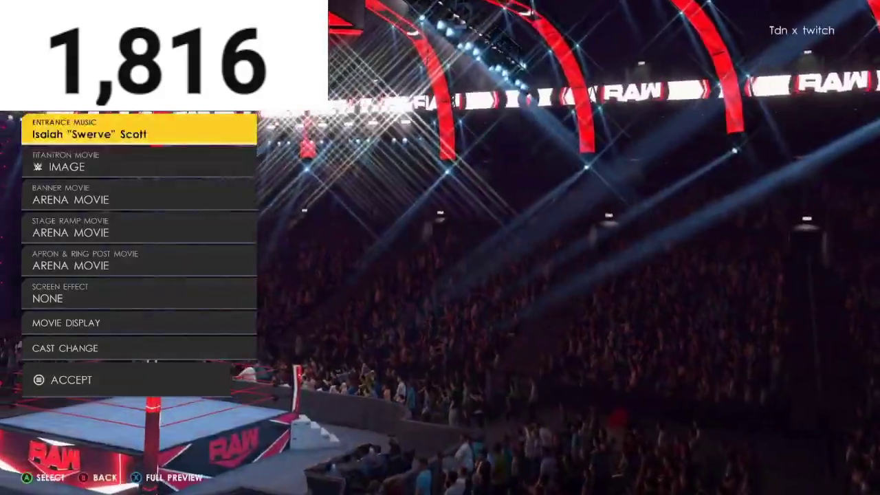
Step: Set the tag entrance's titantron movie to the custom HITROW video
key("Down")
key("Down")
key("Down")
key("Up")
key("Up")
key("Return")
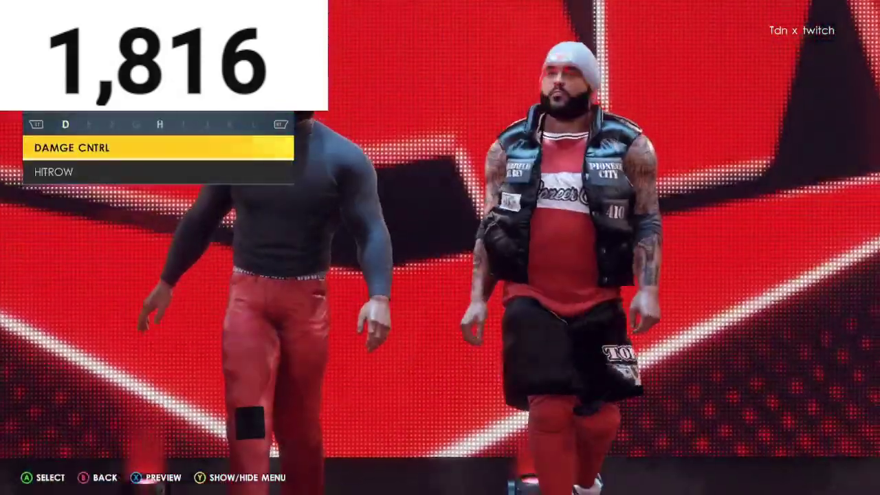
key("Down")
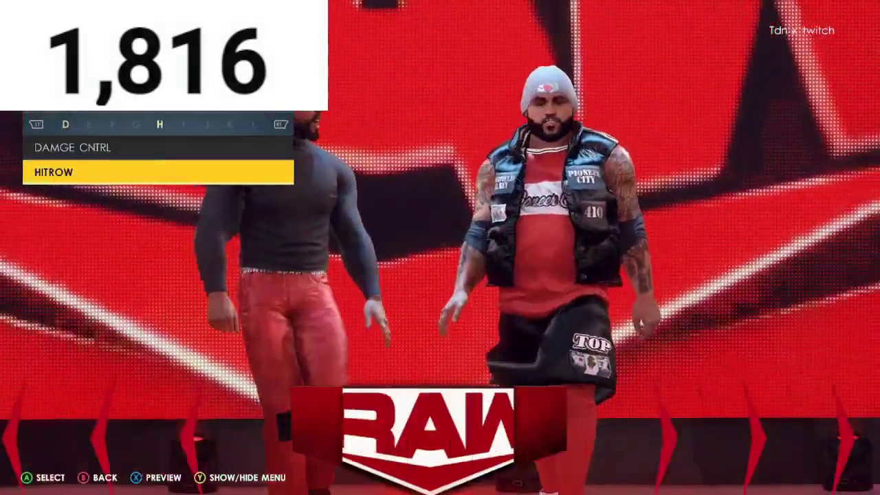
key("Return")
Step: Set the HITROW tag entrance motion to Lovebirds
key("Up")
key("Return")
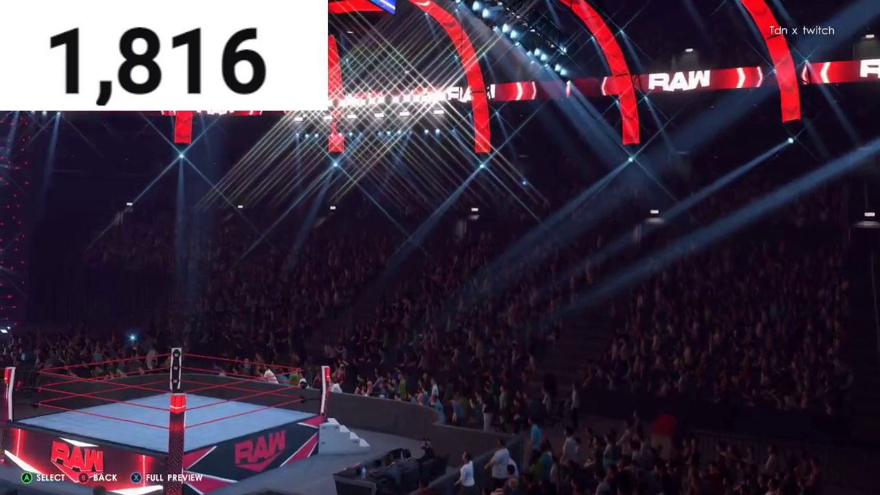
key("Down")
key("Down")
key("Down")
key("Down")
key("Down")
key("Down")
key("Down")
key("Down")
key("Down")
key("Down")
key("Down")
key("Down")
key("Down")
key("Down")
key("Down")
key("Down")
key("Down")
key("Down")
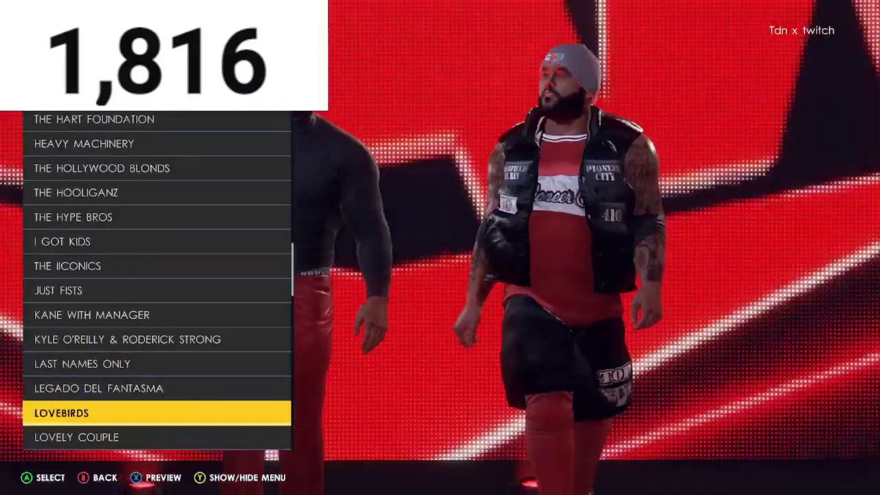
key("Up")
key("Up")
key("Up")
key("Up")
key("Down")
key("Down")
key("Down")
key("Down")
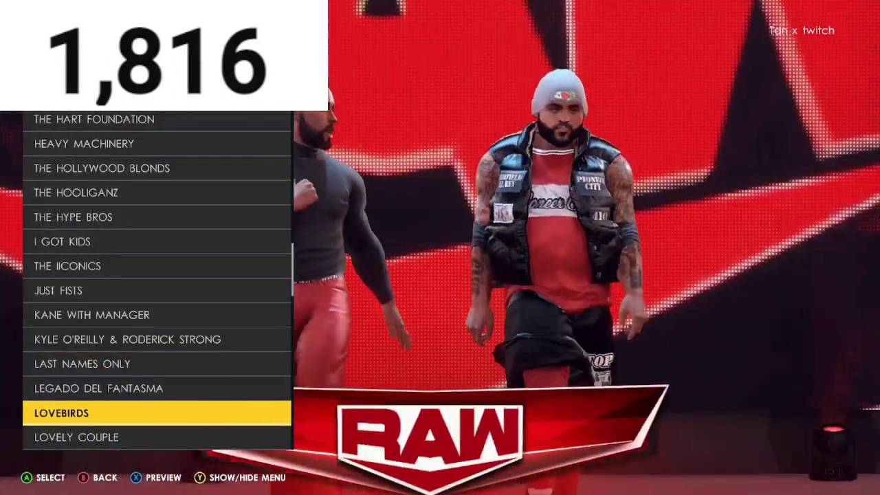
key("y")
key("Return")
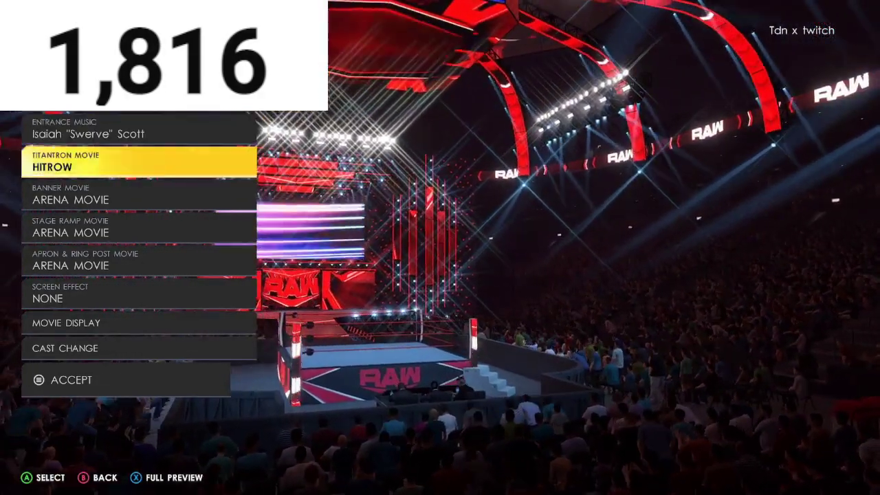
Step: Set the tag entrance's banner movie to Isaiah "Swerve" Scott
key("Down")
key("Return")
key("Down")
key("Down")
key("Down")
key("Down")
key("Down")
key("Down")
key("Down")
key("Down")
key("Down")
key("Down")
key("Down")
key("Down")
key("Down")
key("Down")
key("Down")
key("Down")
key("Down")
key("Down")
key("Down")
key("Down")
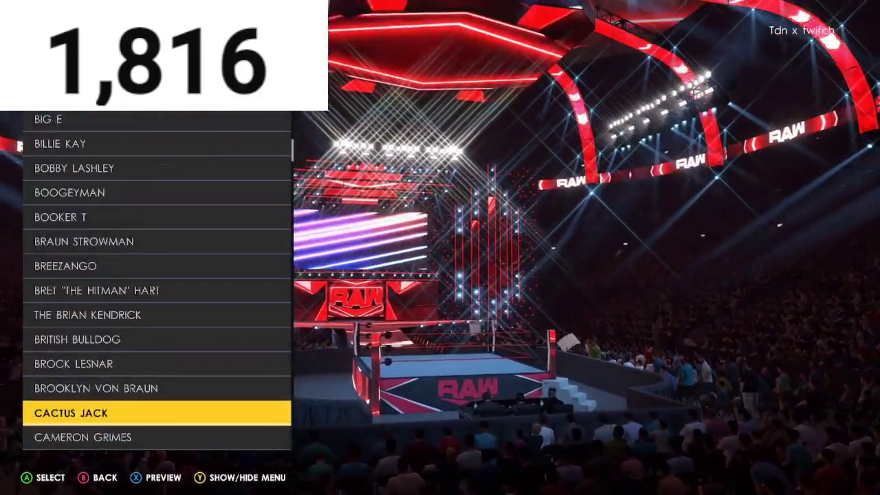
key("Right")
key("Right")
key("Right")
key("Right")
key("Left")
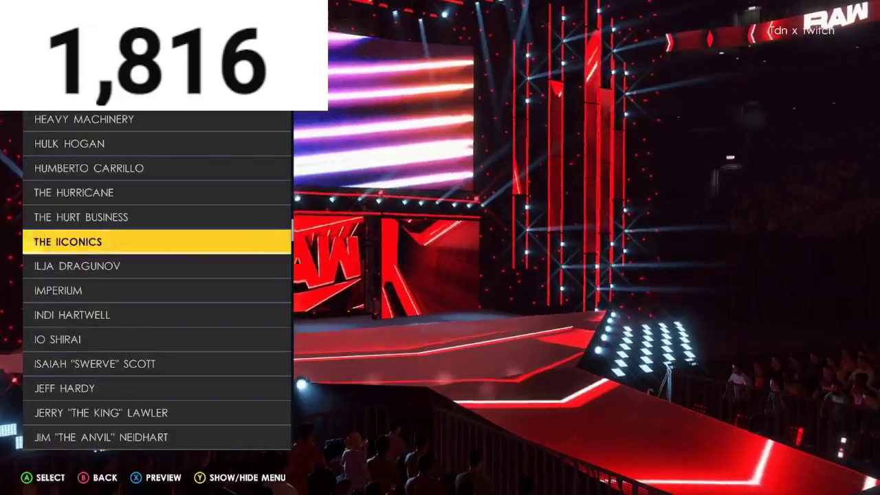
key("Up")
key("Up")
key("Up")
key("Up")
key("Up")
key("Up")
key("Up")
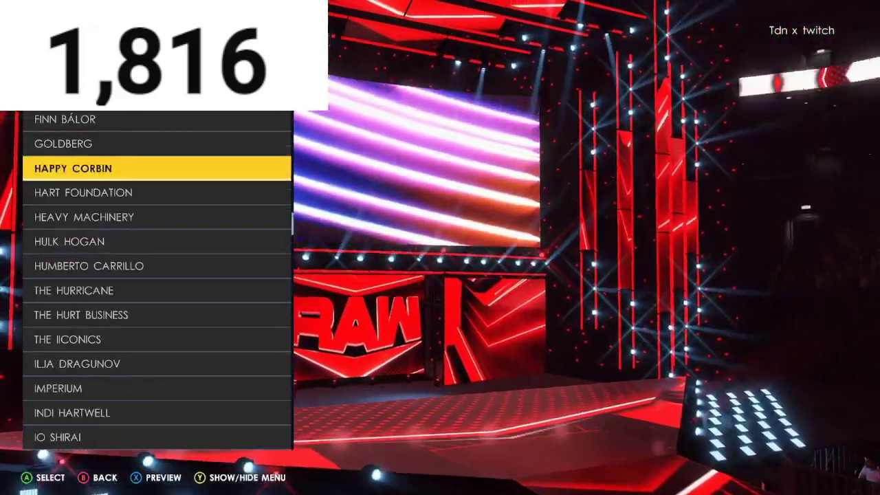
key("Down")
key("Down")
key("Down")
key("Down")
key("Down")
key("Down")
key("Down")
key("Down")
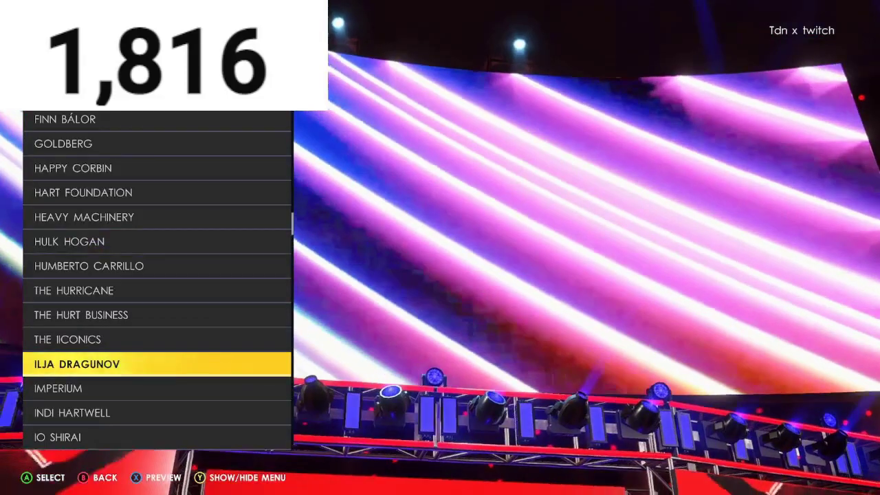
key("Down")
key("Down")
key("Down")
key("Down")
key("Down")
key("Down")
key("Down")
key("Up")
key("Up")
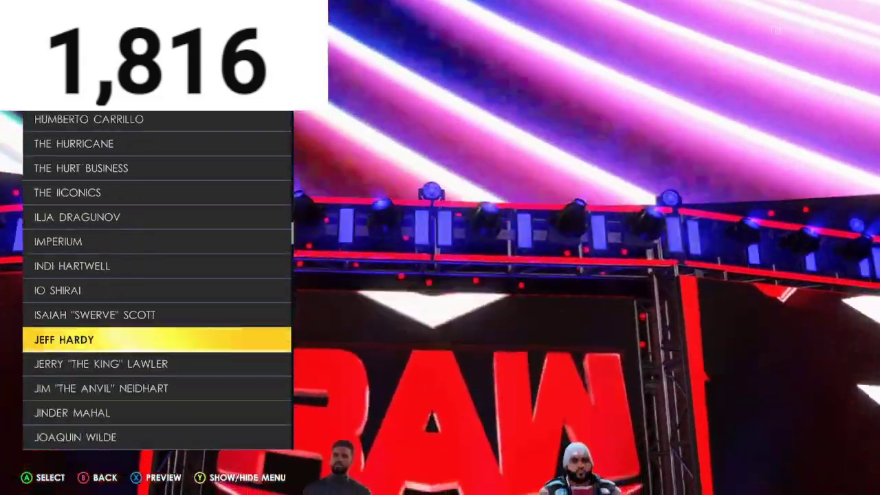
key("Up")
key("Return")
Step: Set the tag entrance's stage ramp movie to Isaiah "Swerve" Scott
key("Down")
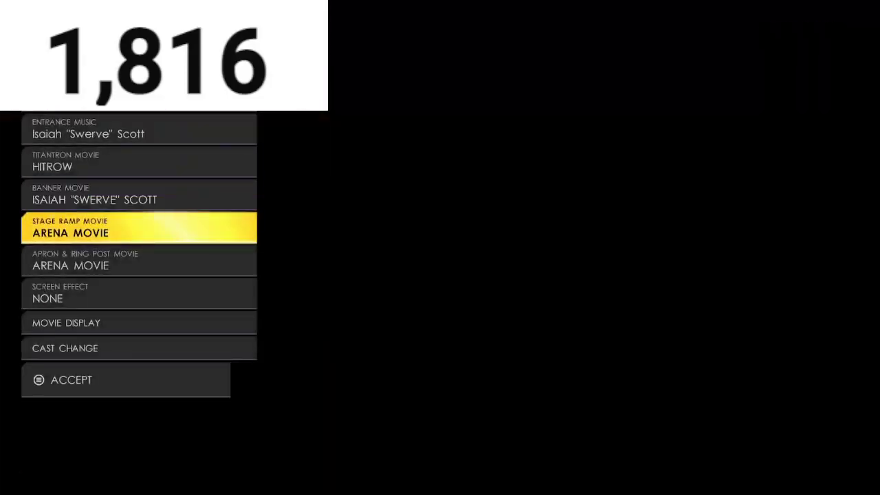
key("Return")
key("Down")
key("Down")
key("Down")
key("Down")
key("Down")
key("Down")
key("Down")
key("Down")
key("Down")
key("Down")
key("Down")
key("Down")
key("Down")
key("Down")
key("Down")
key("Down")
key("Down")
key("Down")
key("Down")
key("Down")
key("Down")
key("Down")
key("Down")
key("Down")
key("Down")
key("Down")
key("Down")
key("Down")
key("Down")
key("Down")
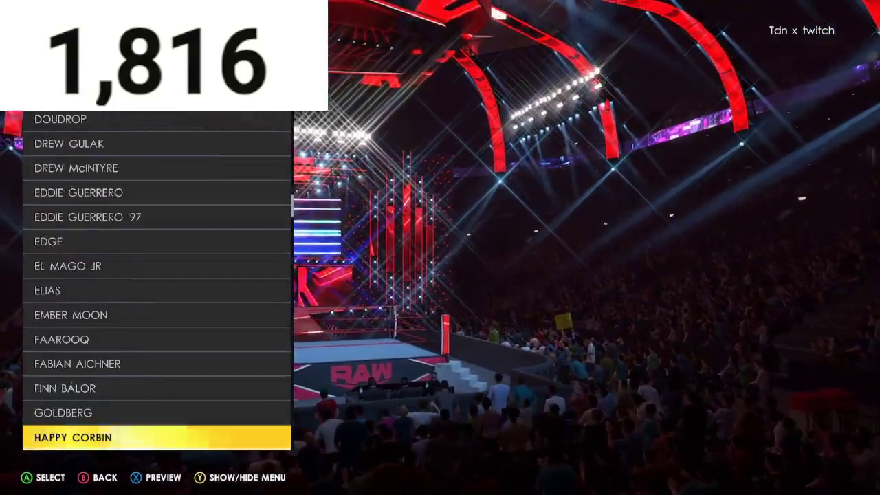
key("Up")
key("Up")
key("Down")
key("Down")
key("Down")
key("Down")
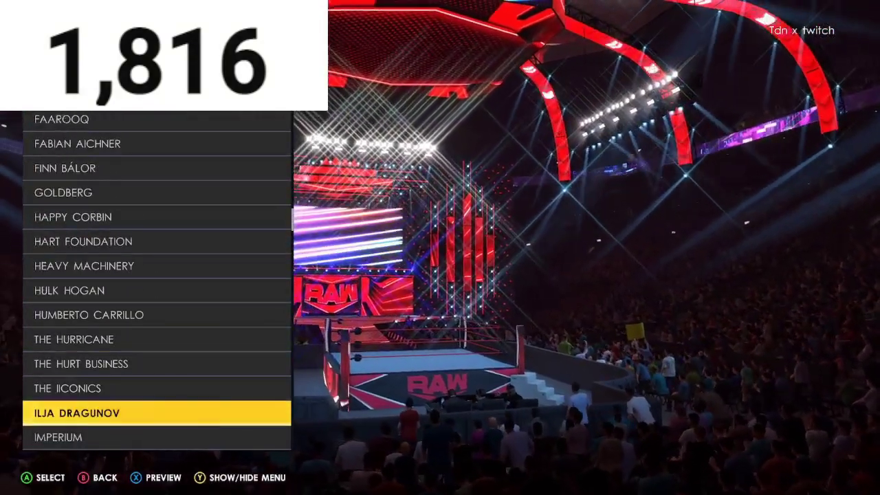
key("Down")
key("Down")
key("Return")
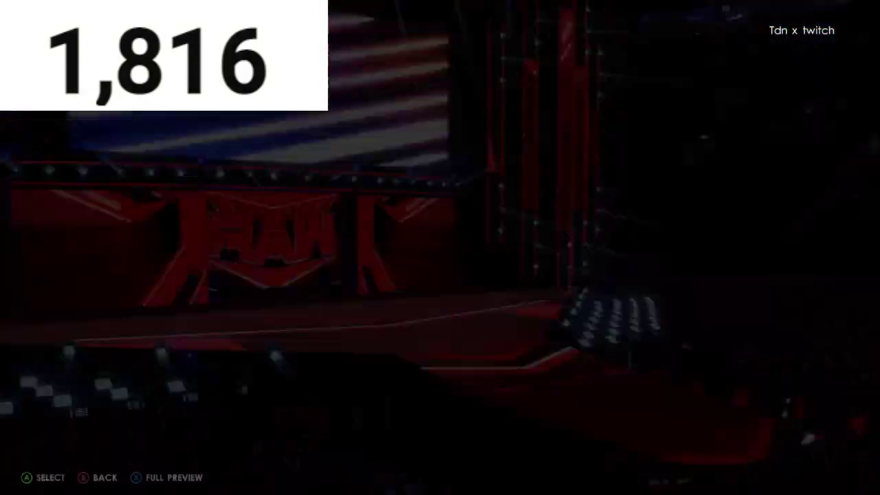
Step: Set the tag entrance's apron and ring post movie to Isaiah "Swerve" Scott
key("Return")
key("Down")
key("Down")
key("Down")
key("Down")
key("Down")
key("Down")
key("Down")
key("Down")
key("Down")
key("Down")
key("Down")
key("Down")
key("Down")
key("Down")
key("Down")
key("Down")
key("Down")
key("Down")
key("Down")
key("Down")
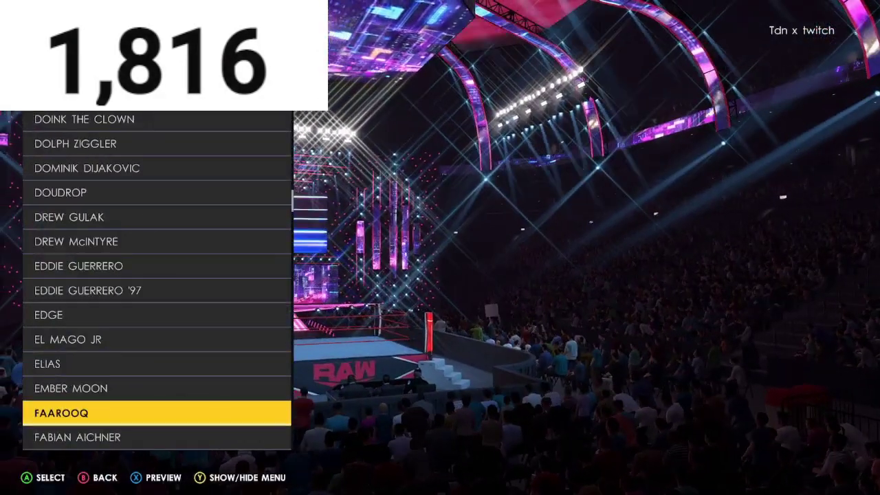
key("Down")
key("Down")
key("Down")
key("Down")
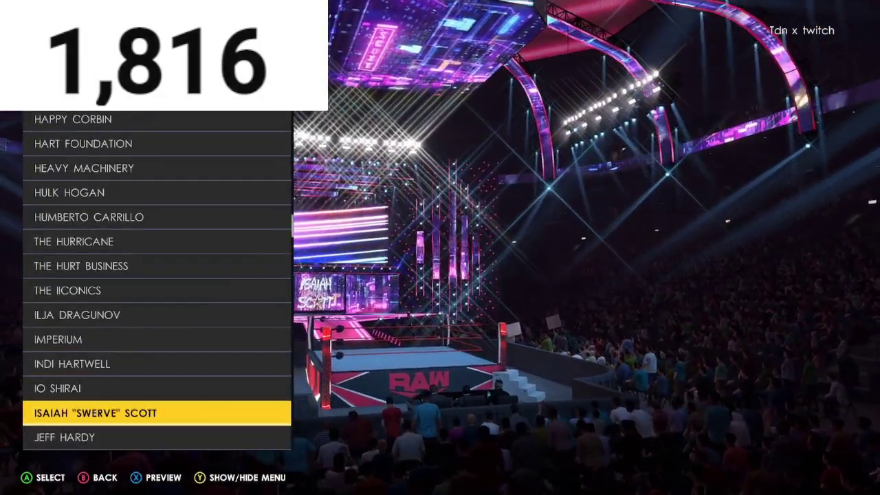
key("Return")
Step: Accept the finished HITROW tag entrance and leave team editing
key("Down")
key("Down")
key("Down")
key("Down")
key("Return")
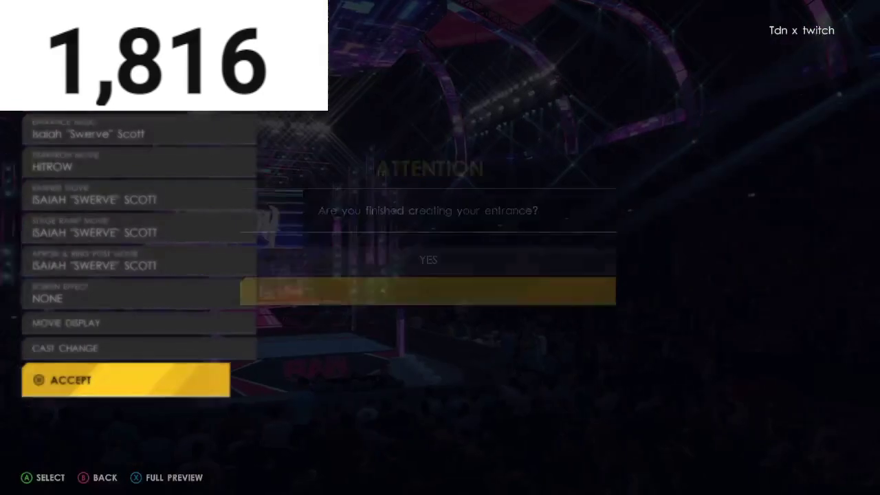
key("Return")
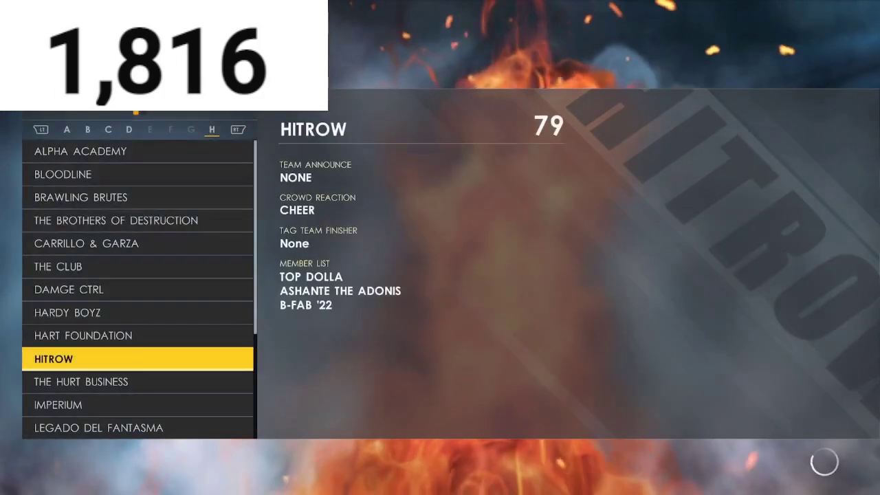
key("Escape")
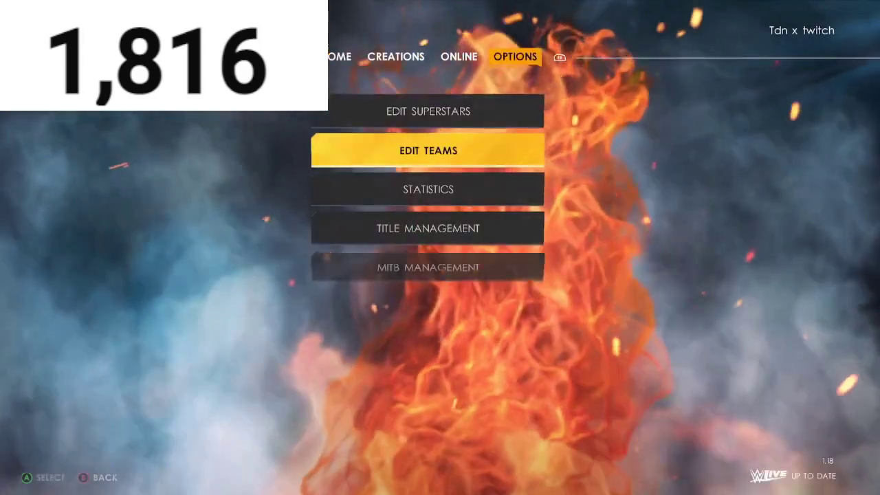
Step: Leave the options and begin setting up a tag team match
key("Escape")
key("q")
key("q")
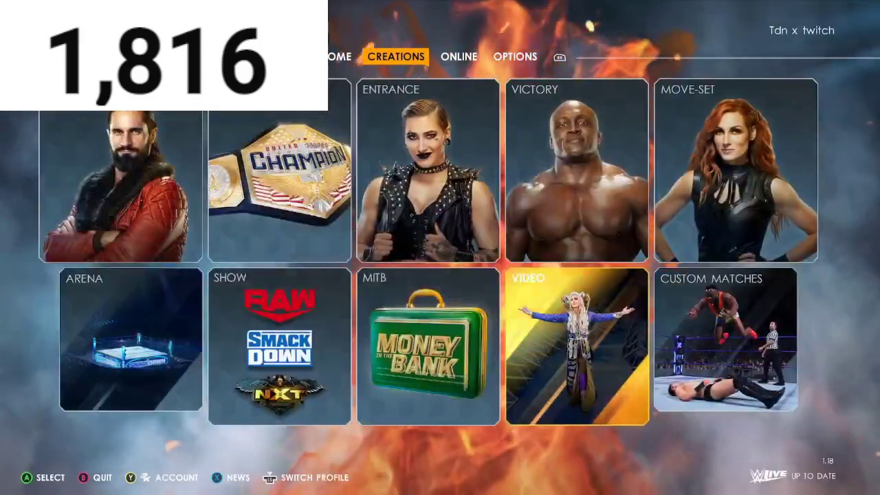
key("q")
key("Return")
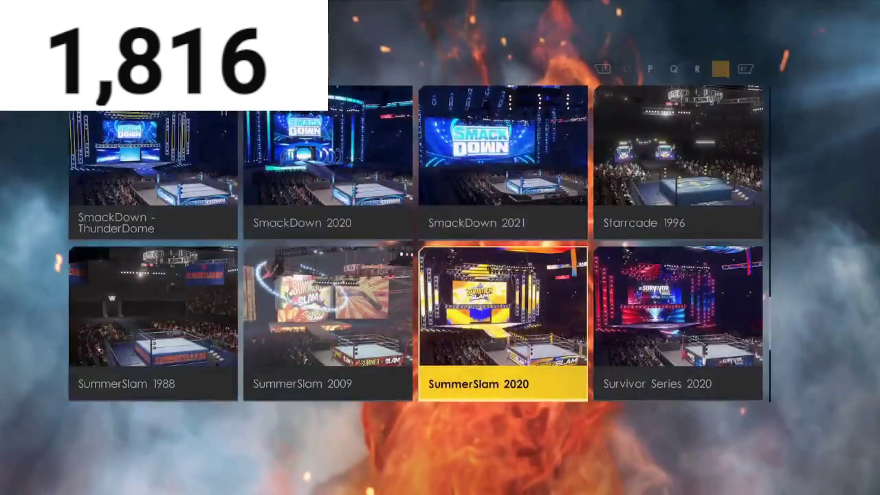
Step: Choose the custom SMACKDOWN '22 arena for the tag team match
key("e")
key("Down")
key("Down")
key("Down")
key("Down")
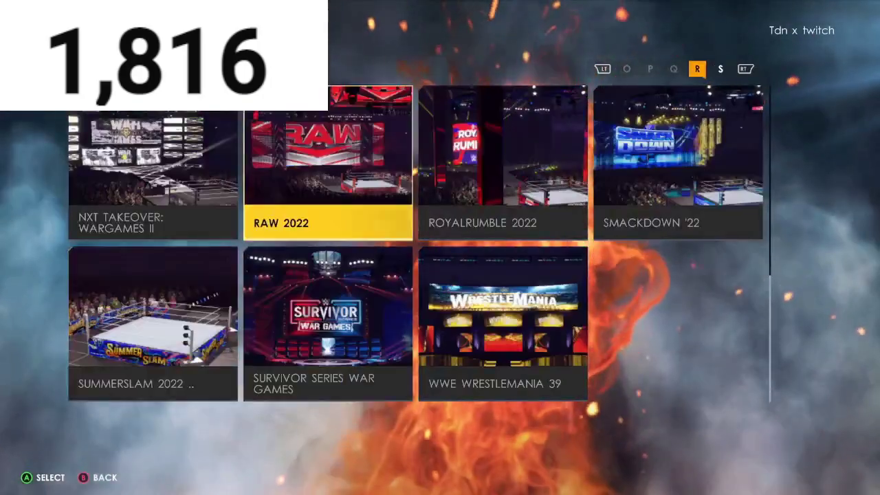
key("Right")
key("Right")
key("Return")
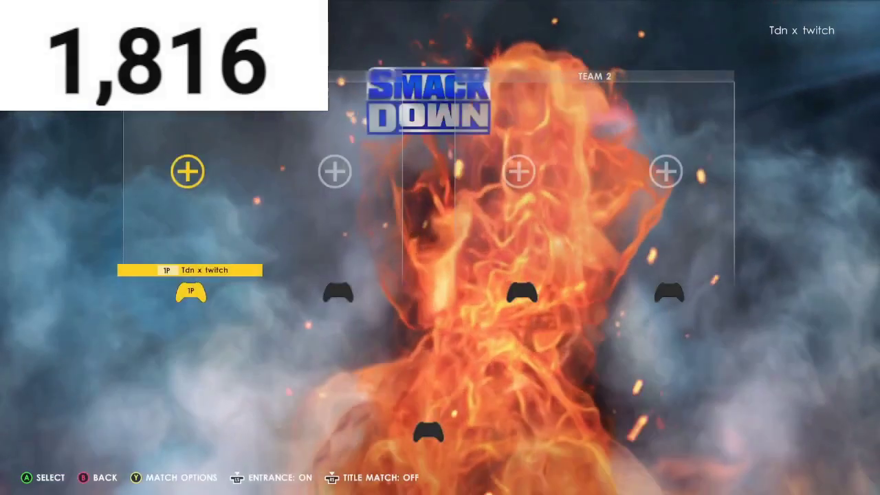
Step: Pick Top Dolla as the first member of Team 1 and confirm him
key("Return")
key("Page_Down")
key("Page_Down")
key("Page_Down")
key("Page_Down")
key("Page_Down")
key("Page_Down")
key("Page_Down")
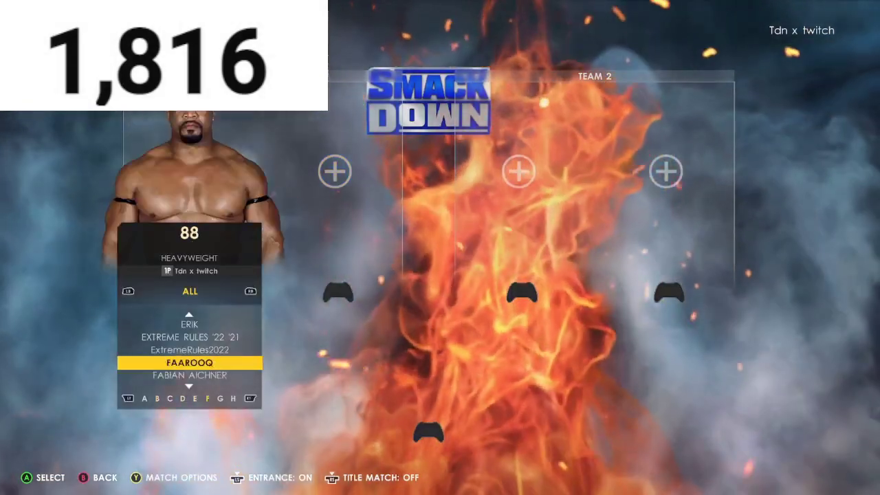
key("Page_Down")
key("Page_Down")
key("Page_Down")
key("Page_Down")
key("Page_Down")
key("Page_Down")
key("Page_Down")
key("Page_Down")
key("Page_Down")
key("Page_Down")
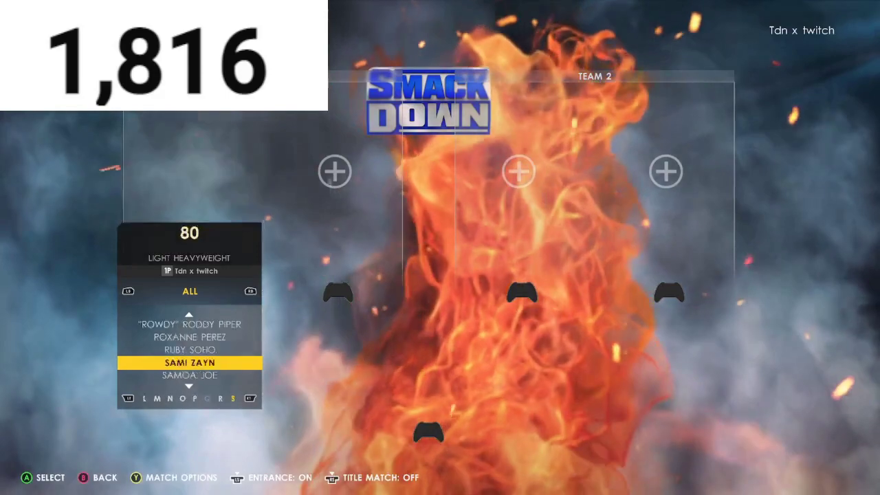
key("Down")
key("Down")
key("Down")
key("Down")
key("Down")
key("Down")
key("Down")
key("Down")
key("Down")
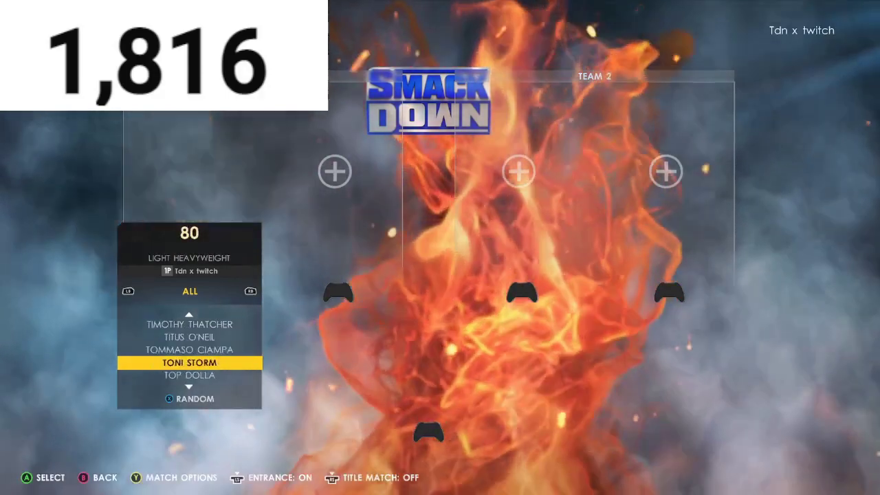
key("Return")
key("Return")
key("Return")
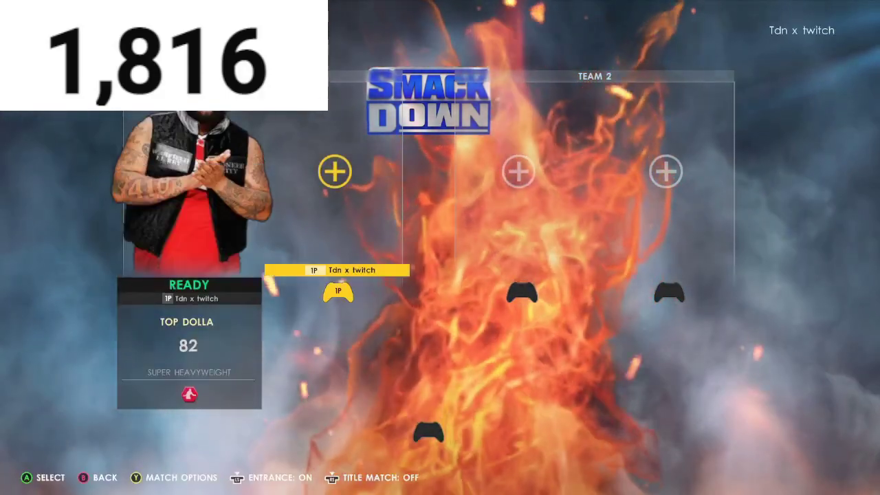
Step: Pick Ashante the Adonis as the second member of Team 1
key("Return")
key("Return")
key("Return")
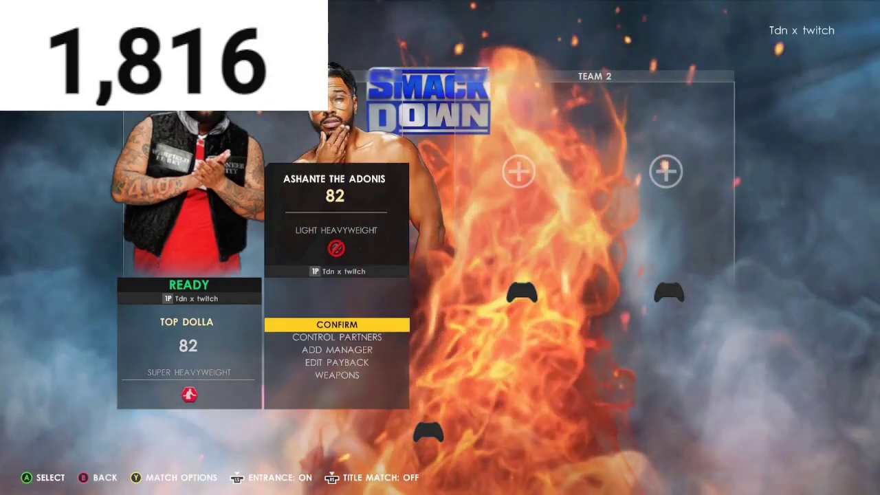
Step: Add B-Fab '22 in Attire 1 as Team 1's manager and confirm Ashante the Adonis
key("Down")
key("Down")
key("Return")
key("Return")
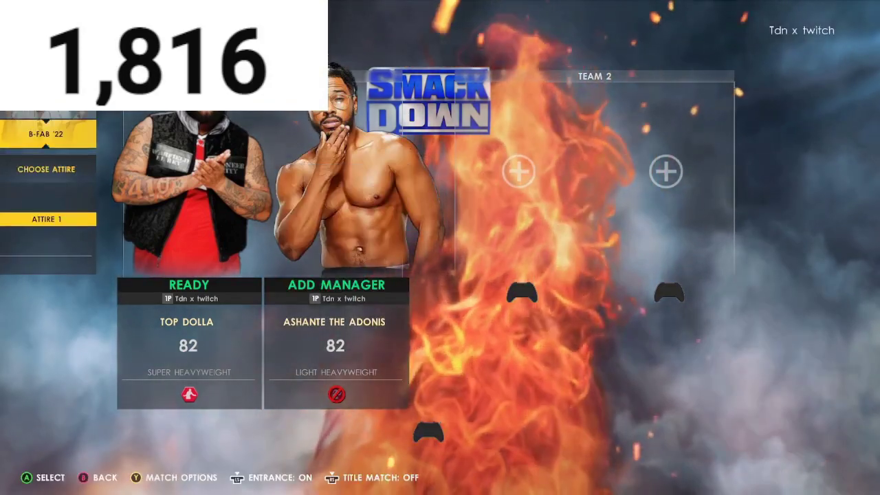
key("Return")
key("Return")
Step: Pick Bobby Lashley as the first computer-controlled member of Team 2
key("Return")
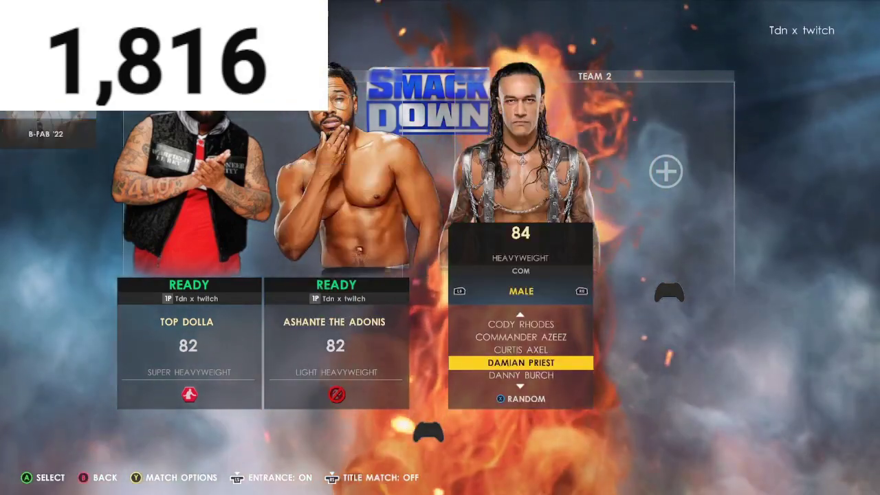
key("Return")
key("Return")
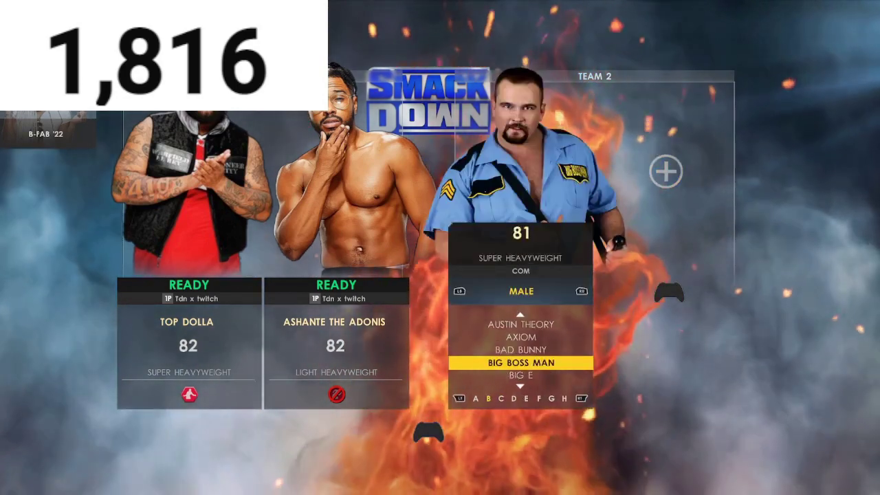
key("Down")
key("Down")
key("Down")
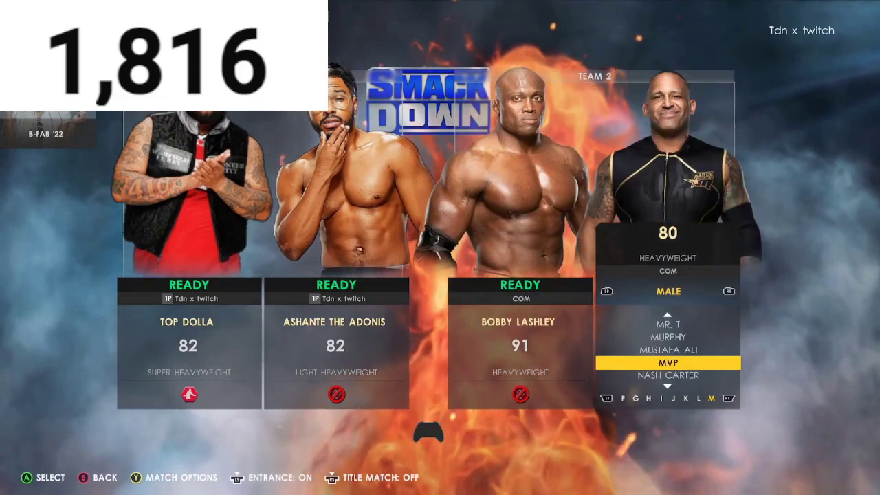
Step: Confirm MVP as the second member of Team 2 and start the tag team match
key("Return")
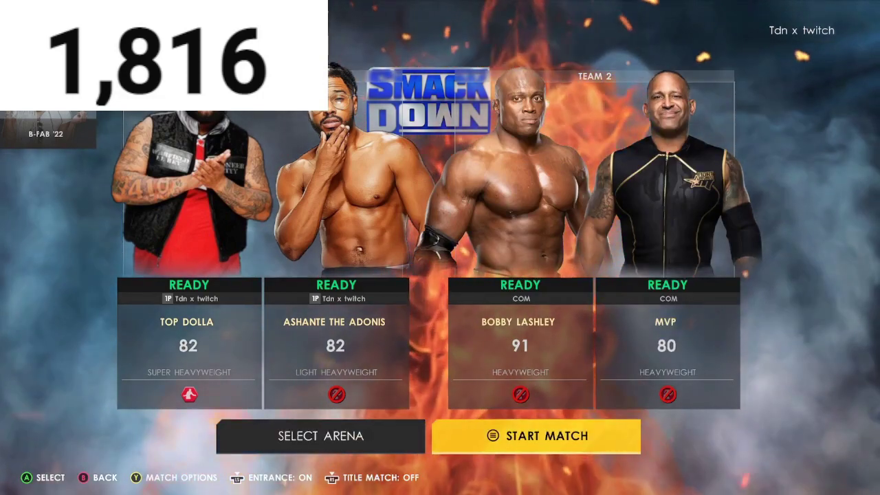
key("Return")
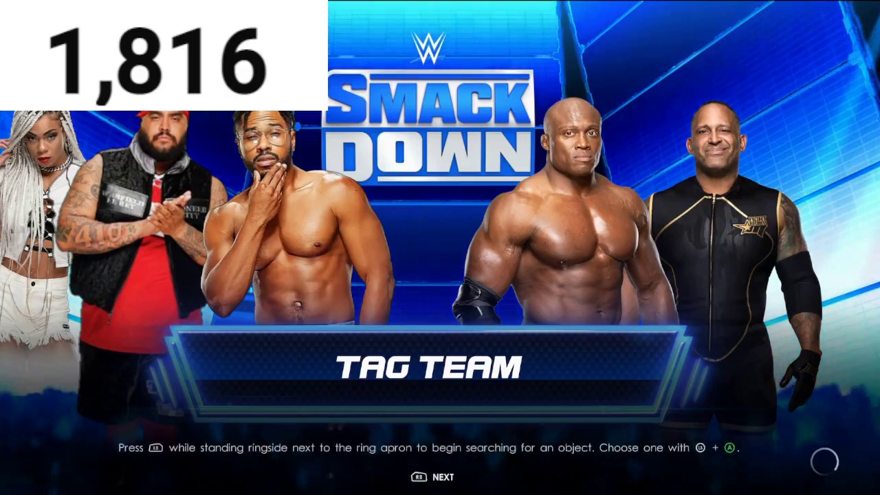